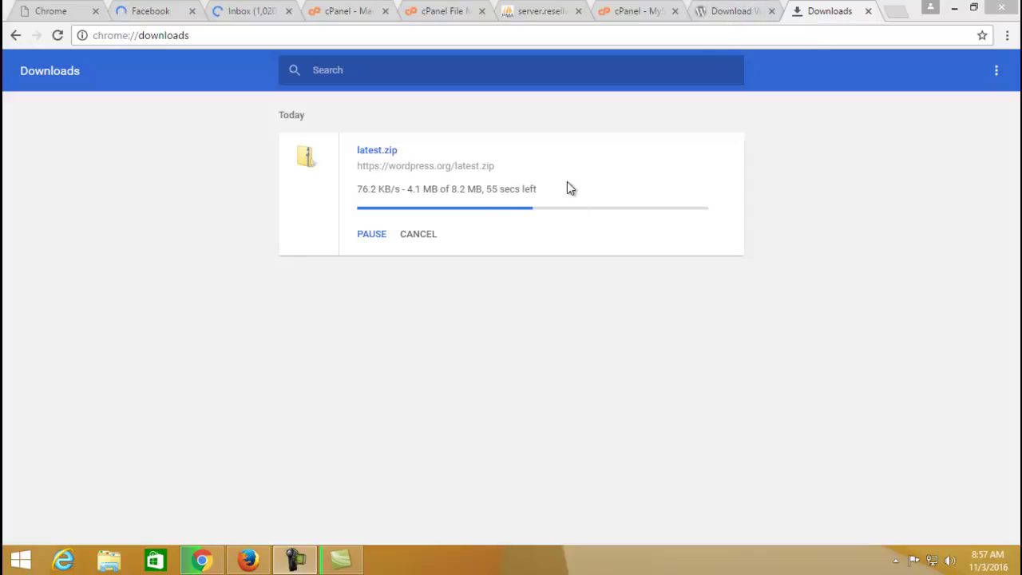
Step: Return to the WordPress download page for version 4.6.1 and scroll through it
{"action": "left_click", "coordinate": [743, 10]}
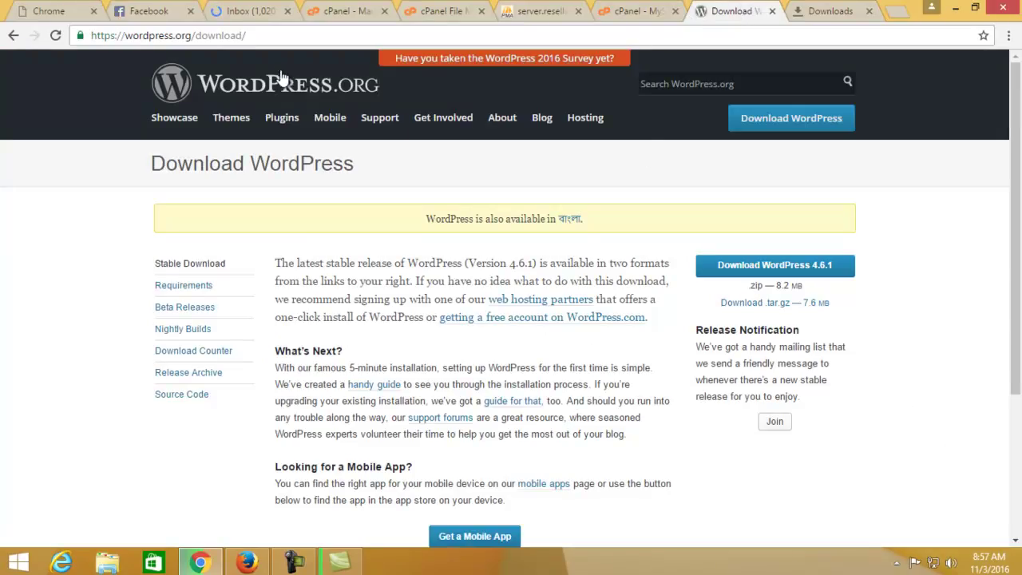
{"action": "left_click", "coordinate": [270, 38]}
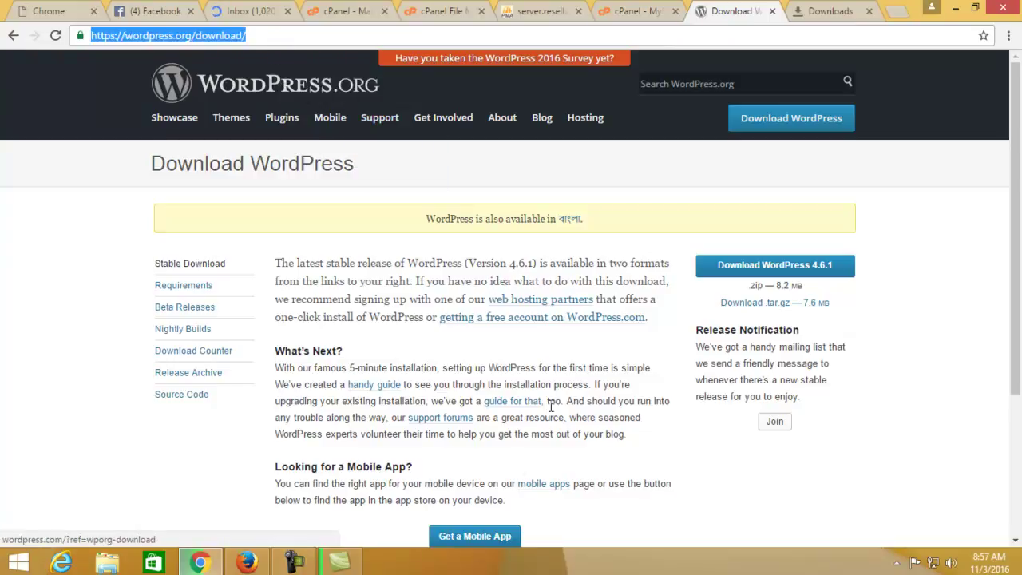
{"action": "scroll", "coordinate": [504, 320], "scroll_direction": "down", "scroll_amount": 3}
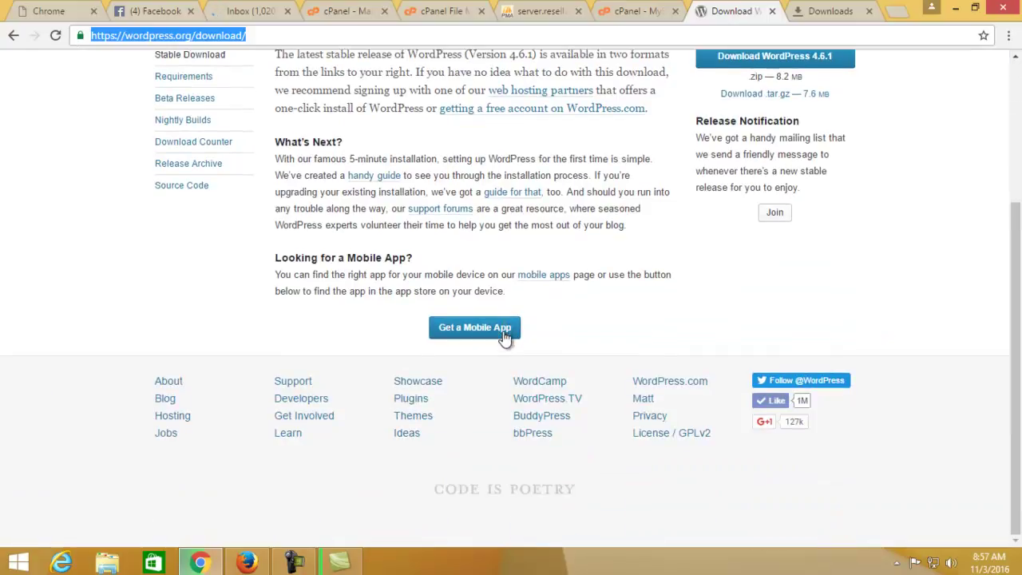
{"action": "scroll", "coordinate": [616, 323], "scroll_direction": "up", "scroll_amount": 3}
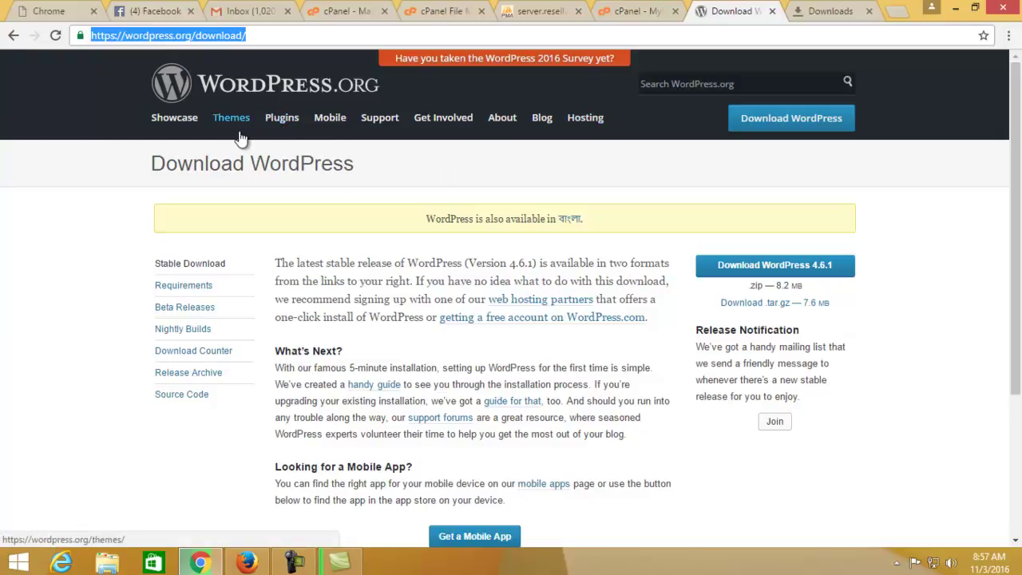
Step: Check the latest.zip download progress, then return to the WordPress download page
{"action": "left_click", "coordinate": [828, 10]}
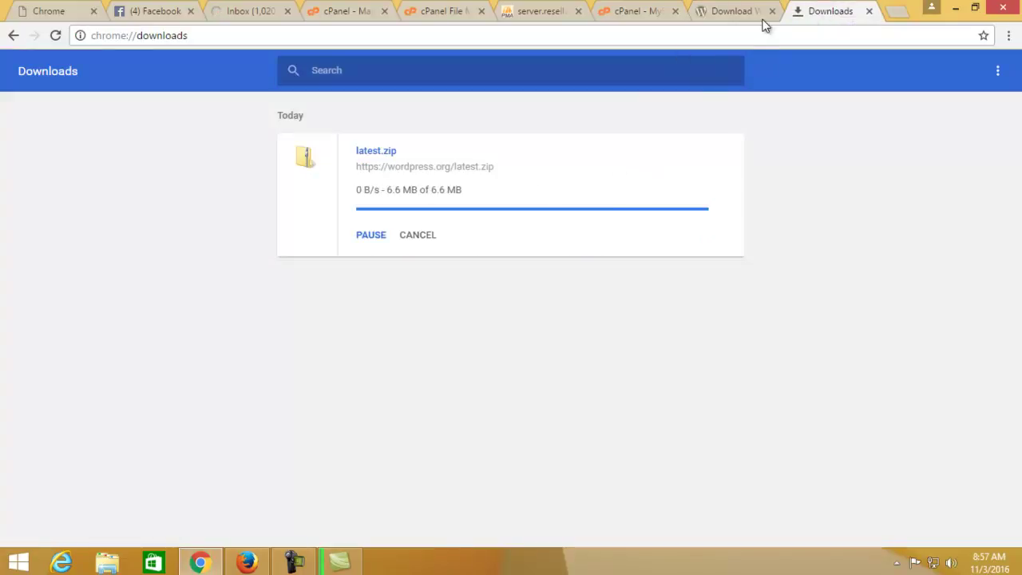
{"action": "left_click", "coordinate": [733, 11]}
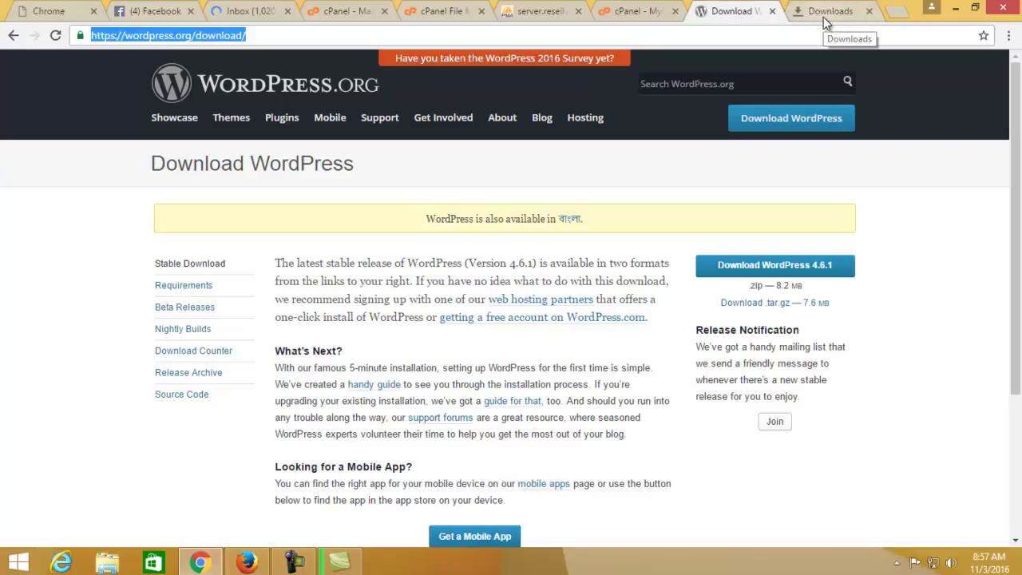
{"action": "left_click", "coordinate": [825, 19]}
{"action": "left_click", "coordinate": [692, 11]}
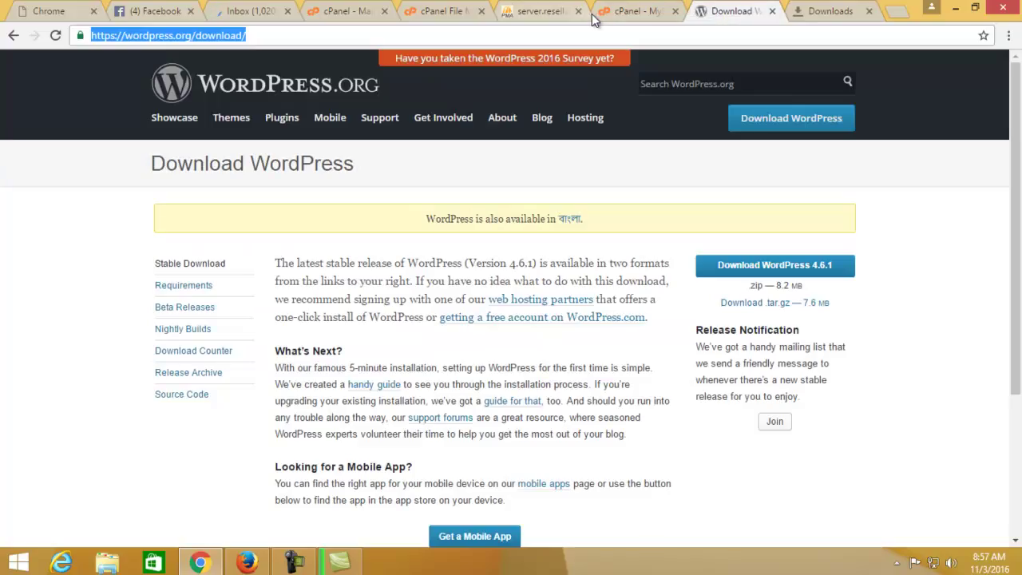
Step: Expand the nucleust_maindb database in phpMyAdmin, then go to the File Manager home folder
{"action": "left_click", "coordinate": [623, 11]}
{"action": "left_click", "coordinate": [531, 11]}
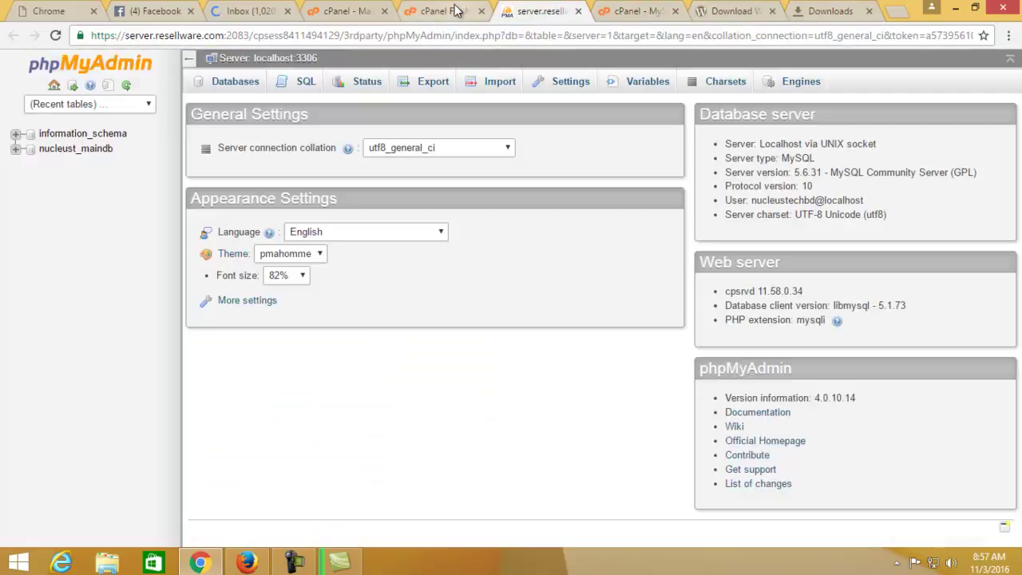
{"action": "left_click", "coordinate": [454, 11]}
{"action": "left_click", "coordinate": [549, 14]}
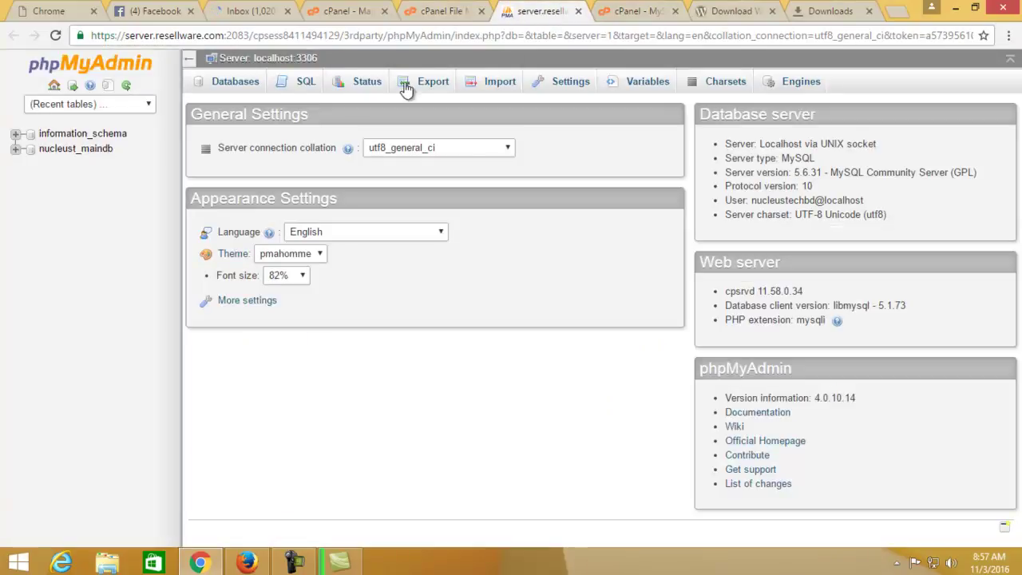
{"action": "left_click", "coordinate": [16, 151]}
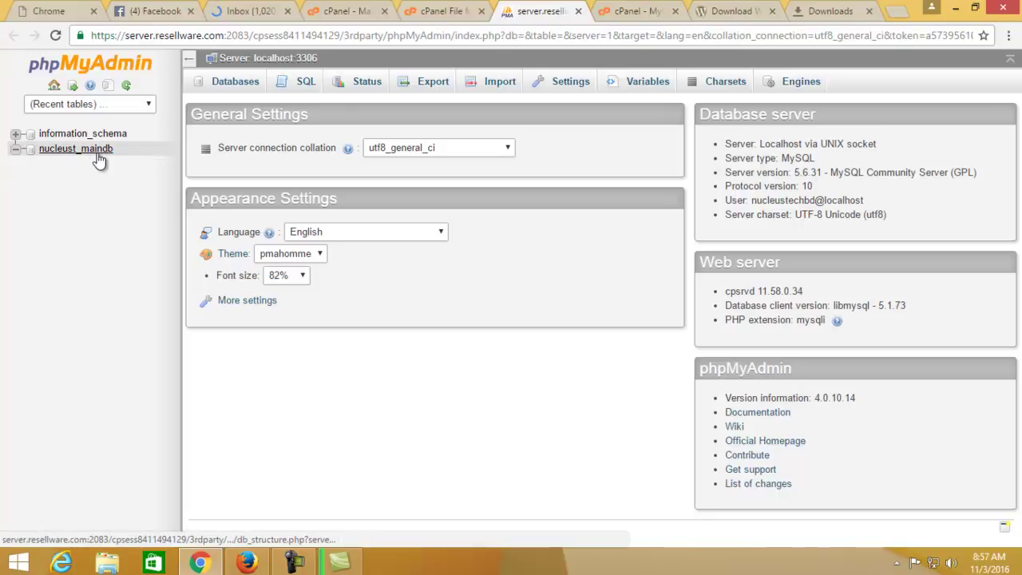
{"action": "left_click", "coordinate": [441, 10]}
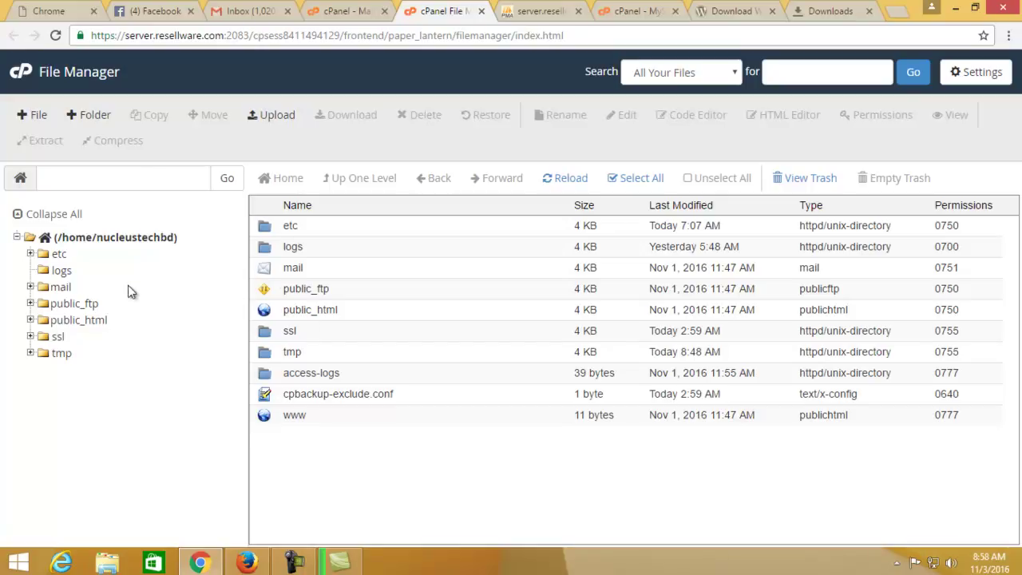
Step: Close the finished downloads page and load nucleustechbd.com in a new tab
{"action": "left_click", "coordinate": [847, 11]}
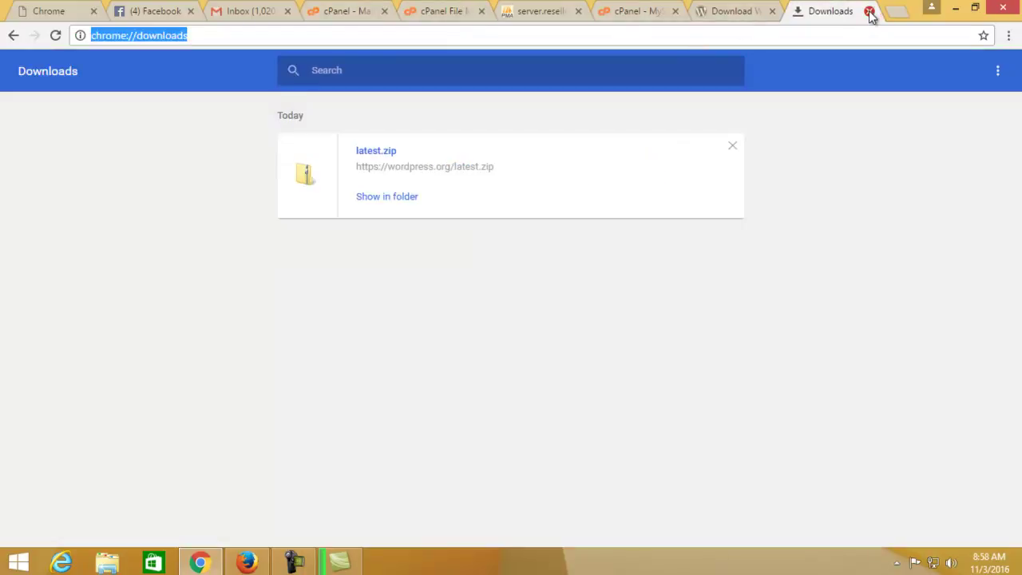
{"action": "left_click", "coordinate": [869, 12]}
{"action": "left_click", "coordinate": [897, 12]}
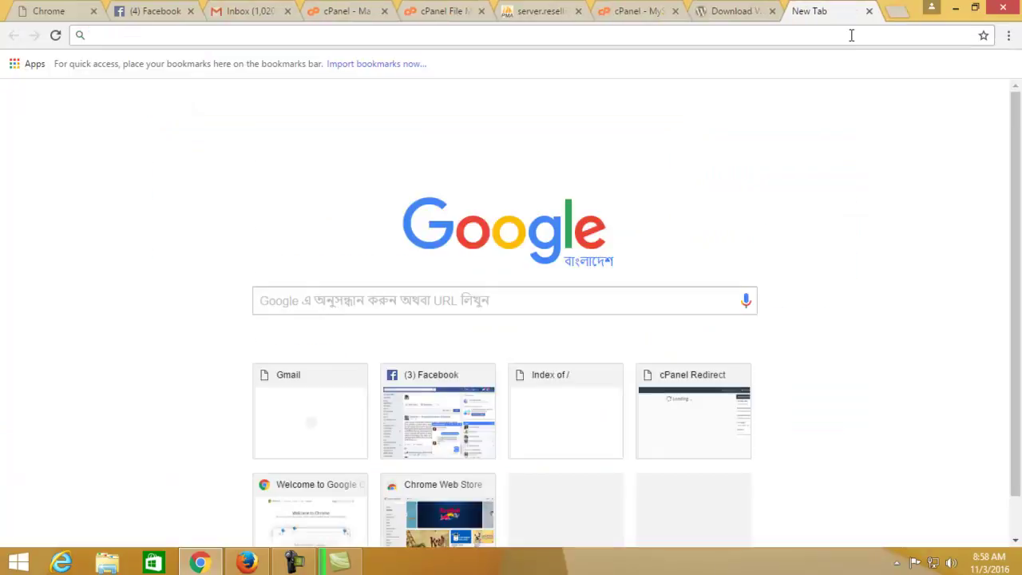
{"action": "type", "text": "n"}
{"action": "key", "text": "Return"}
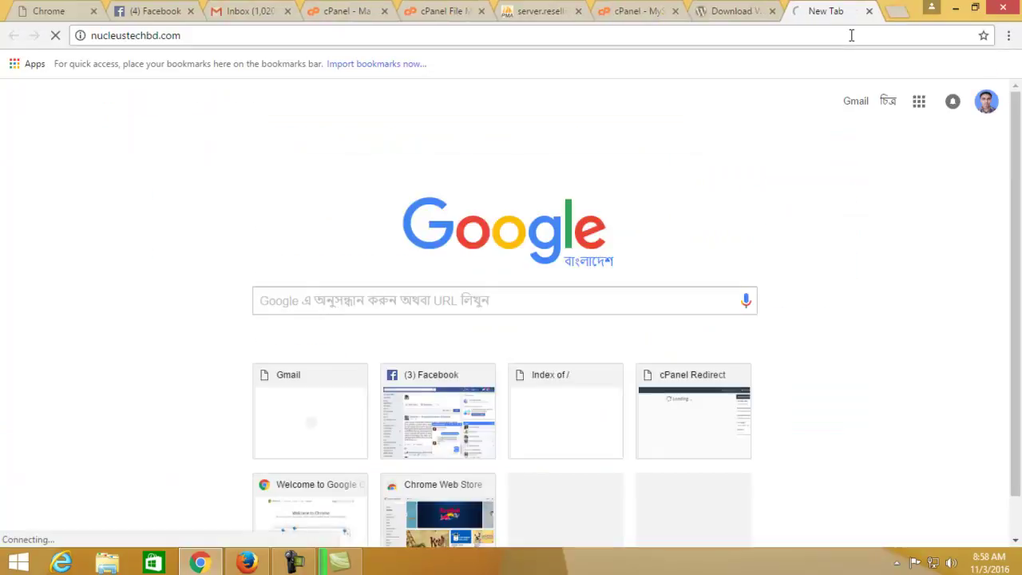
{"action": "left_click", "coordinate": [206, 38]}
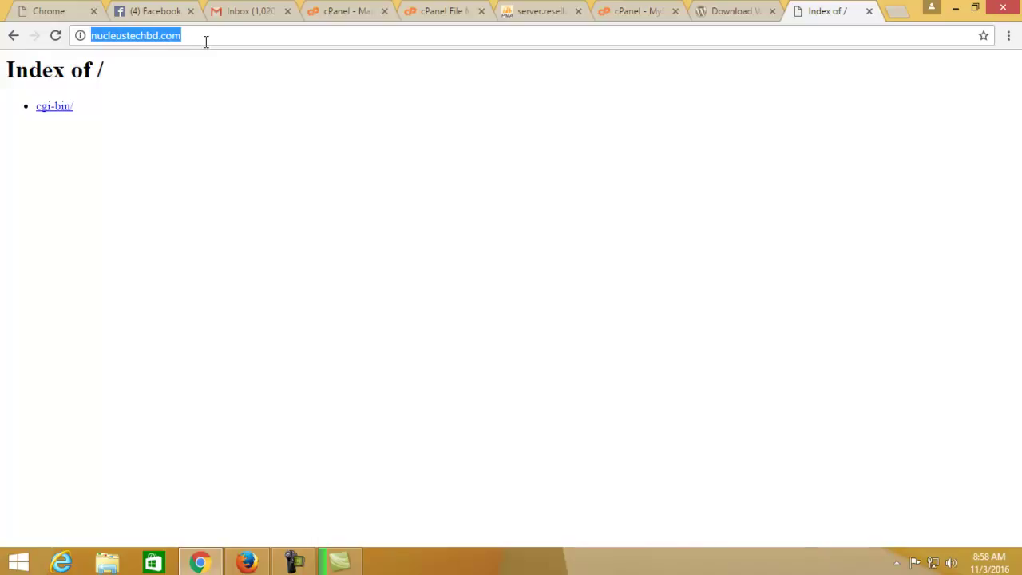
Step: Open the File Manager's upload page for /home/nucleustechbd
{"action": "left_click", "coordinate": [345, 10]}
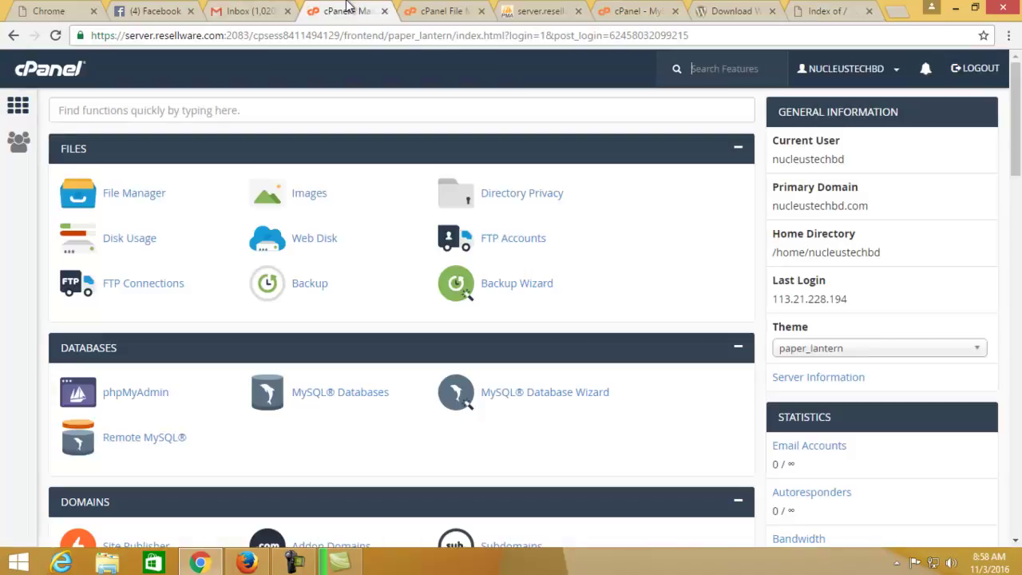
{"action": "left_click", "coordinate": [441, 10]}
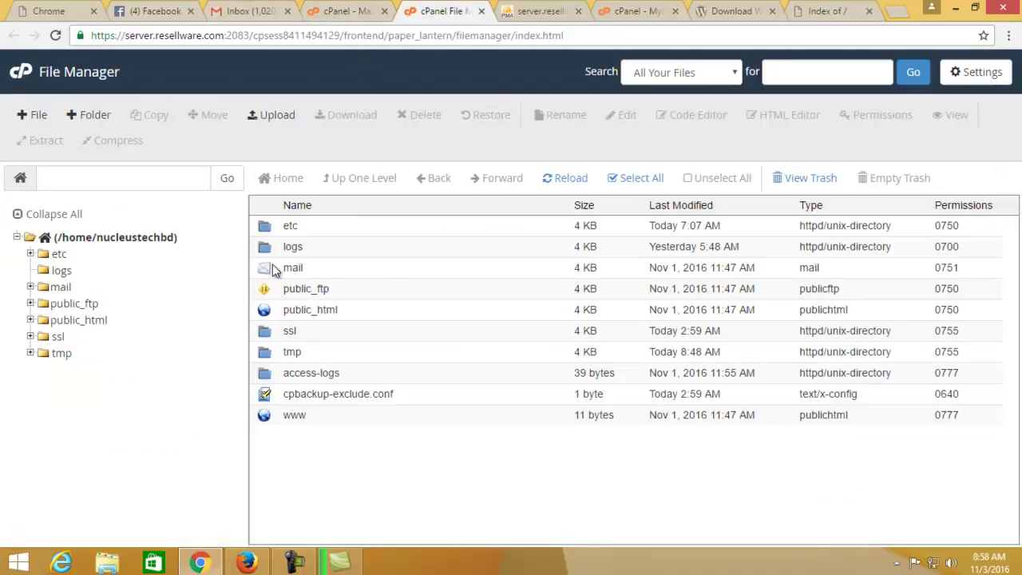
{"action": "left_click", "coordinate": [273, 116]}
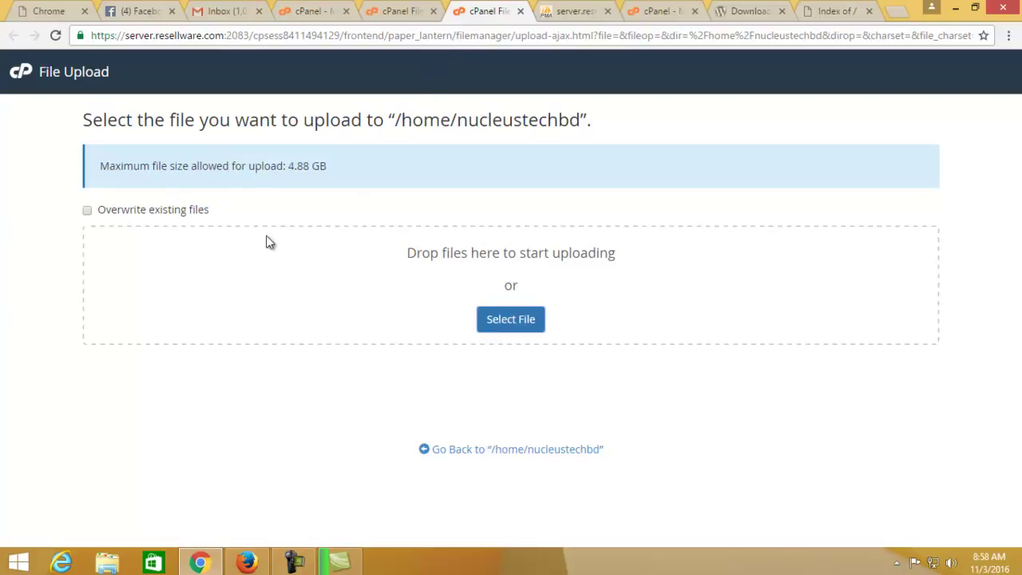
Step: Upload wordpress-4.6.1.zip from Downloads to /home/nucleustechbd and return to the listing
{"action": "left_click", "coordinate": [513, 319]}
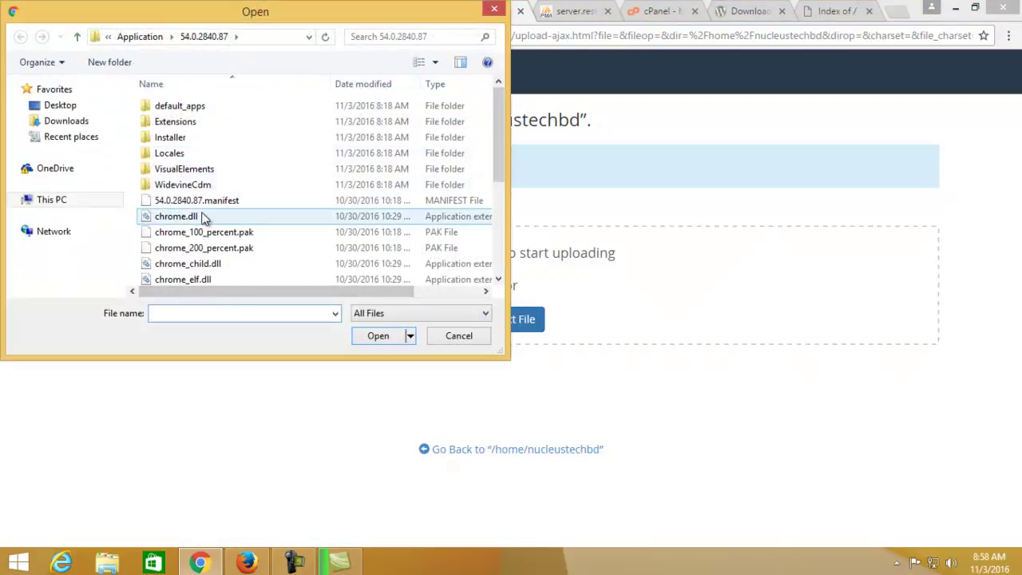
{"action": "left_click", "coordinate": [71, 126]}
{"action": "left_click", "coordinate": [184, 124]}
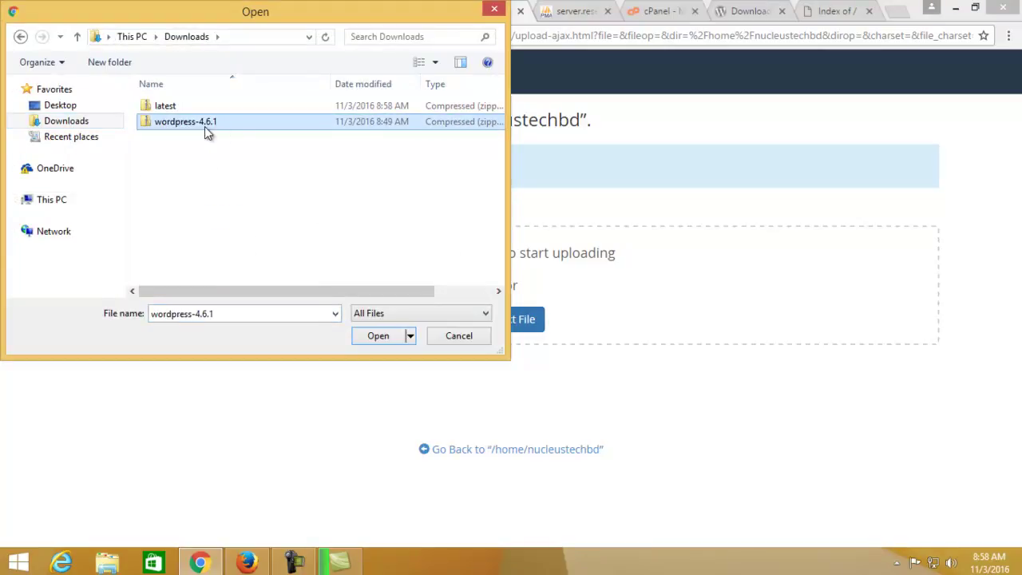
{"action": "double_click", "coordinate": [229, 126]}
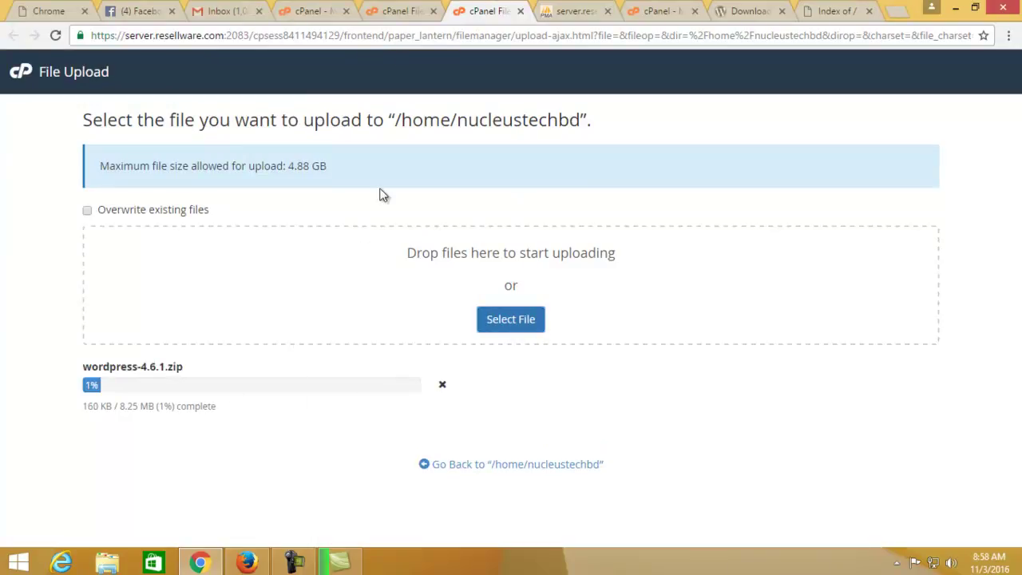
{"action": "left_click", "coordinate": [394, 14]}
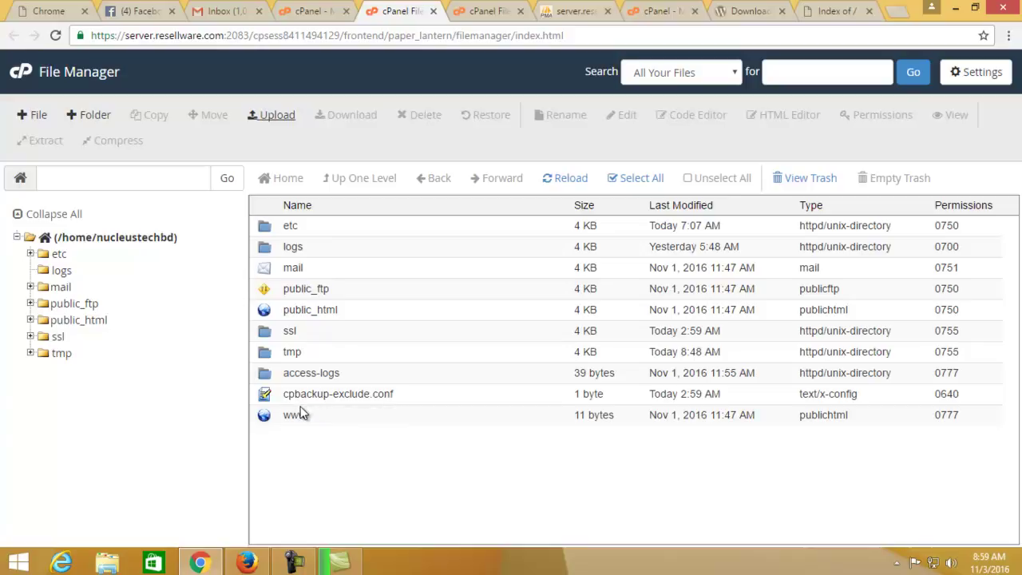
Step: Open the public_html folder and close the earlier upload page
{"action": "left_click", "coordinate": [77, 319]}
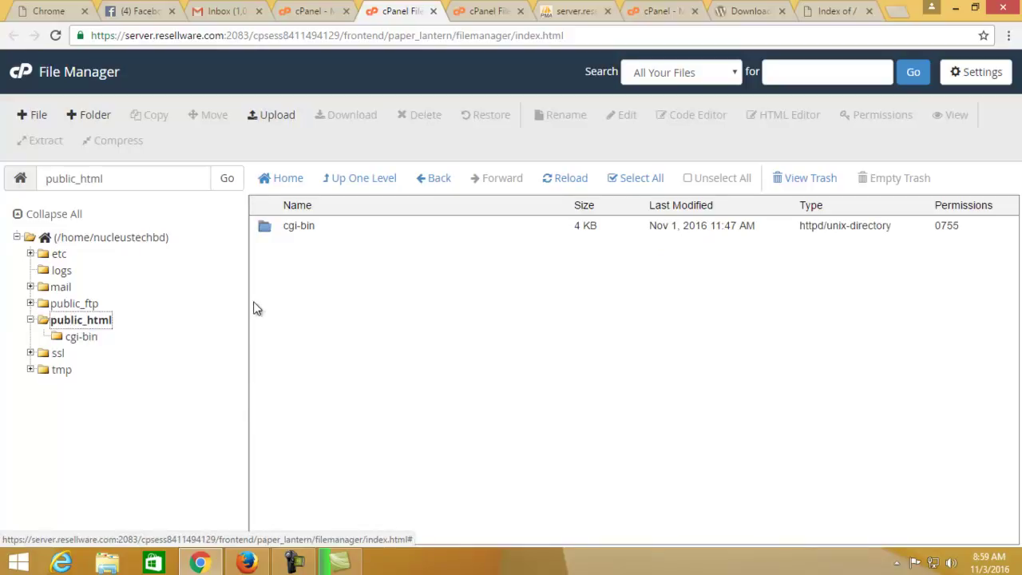
{"action": "left_click", "coordinate": [487, 12]}
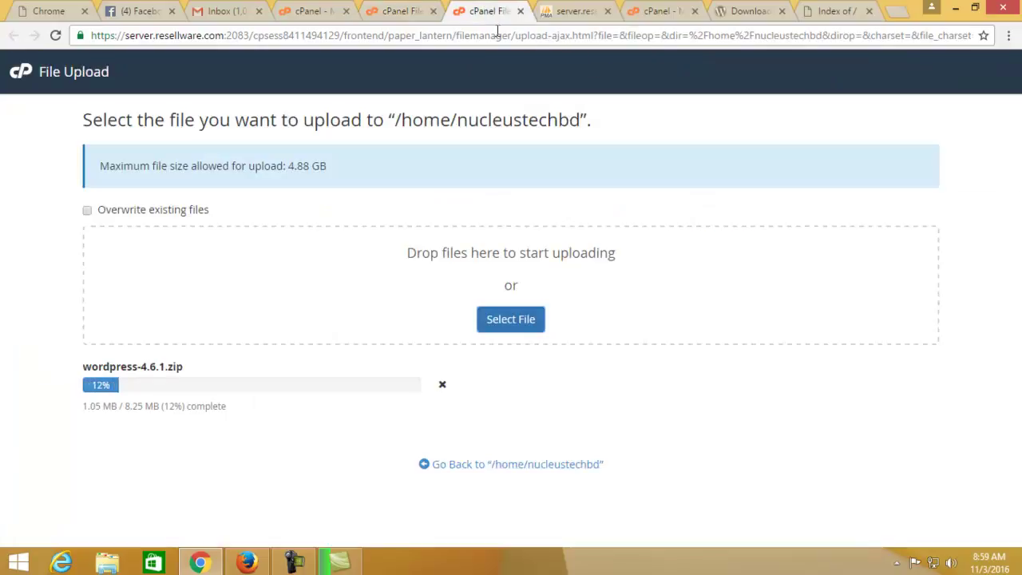
{"action": "left_click", "coordinate": [520, 11]}
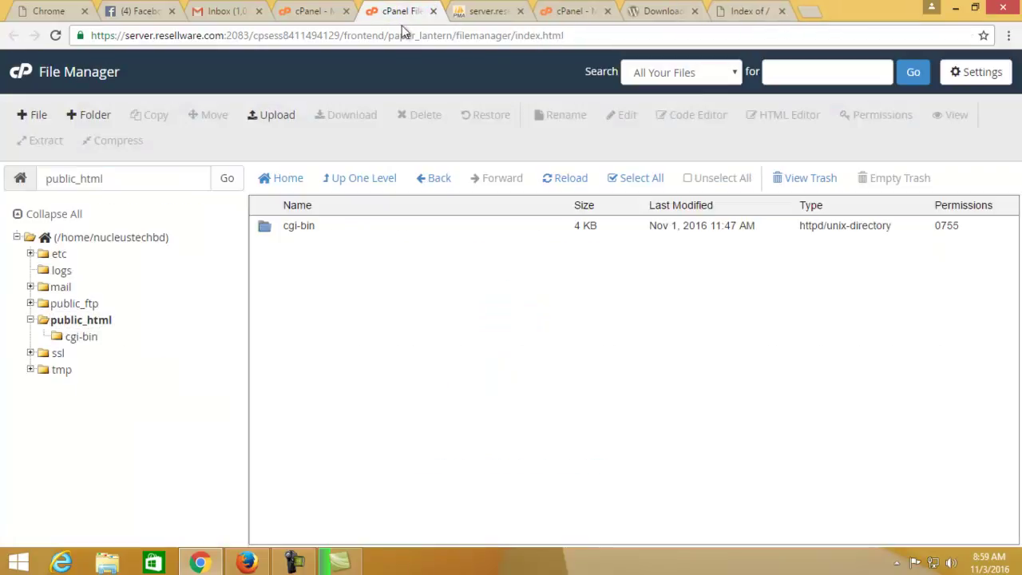
{"action": "left_click", "coordinate": [84, 322]}
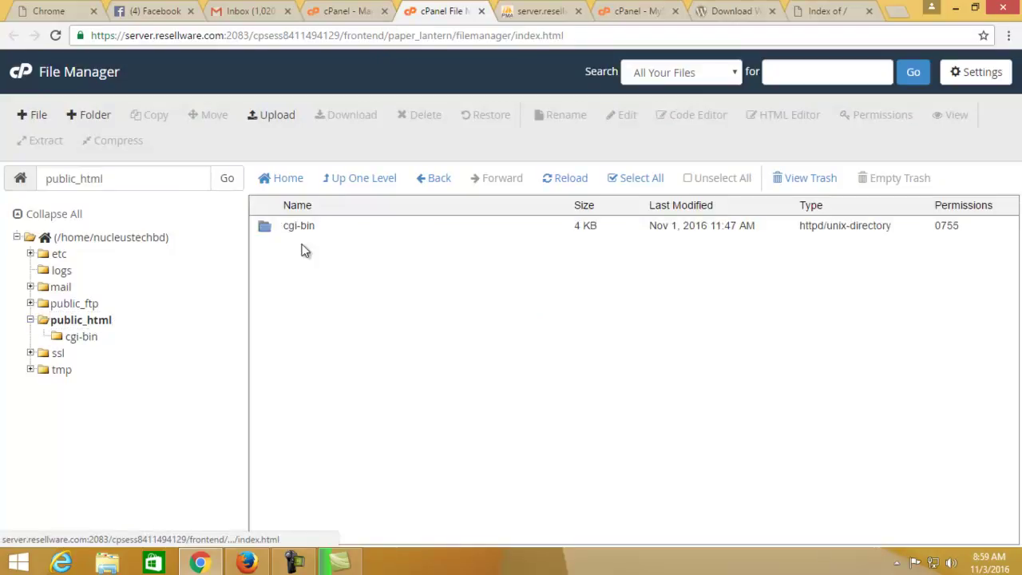
Step: Upload wordpress-4.6.1.zip from Downloads into public_html
{"action": "left_click", "coordinate": [276, 115]}
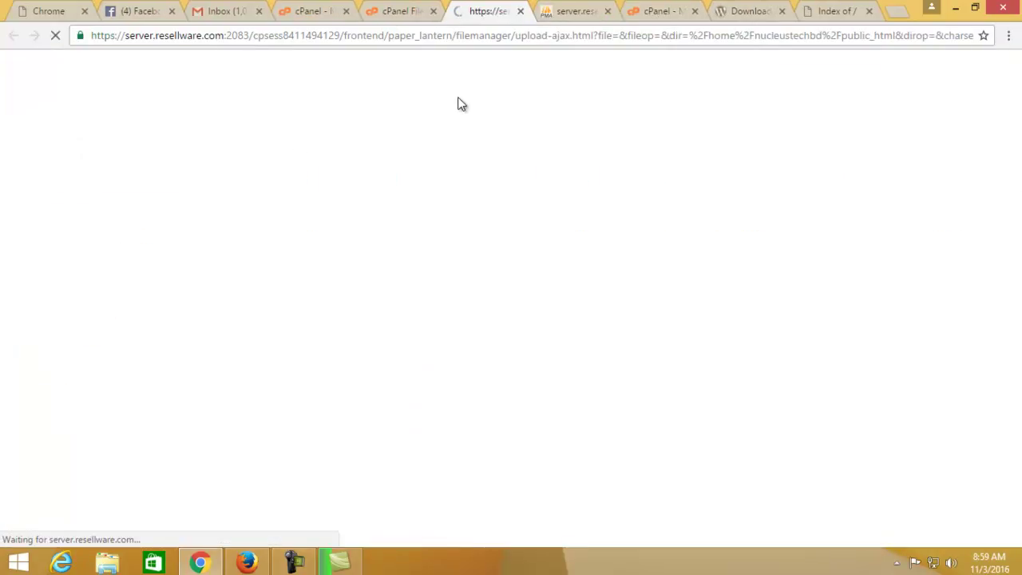
{"action": "left_click", "coordinate": [511, 319]}
{"action": "left_click", "coordinate": [195, 123]}
{"action": "double_click", "coordinate": [195, 123]}
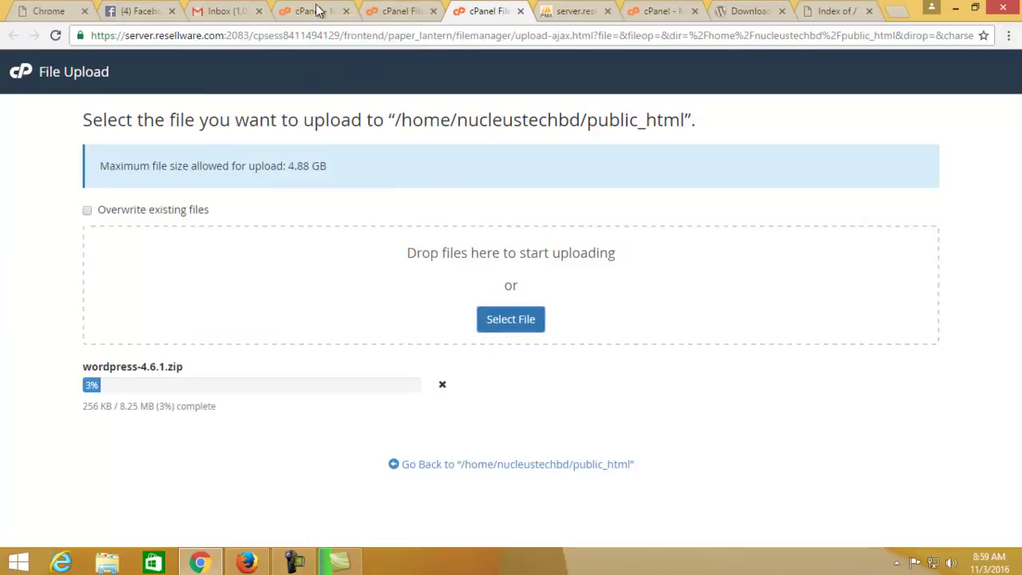
{"action": "left_click", "coordinate": [395, 8]}
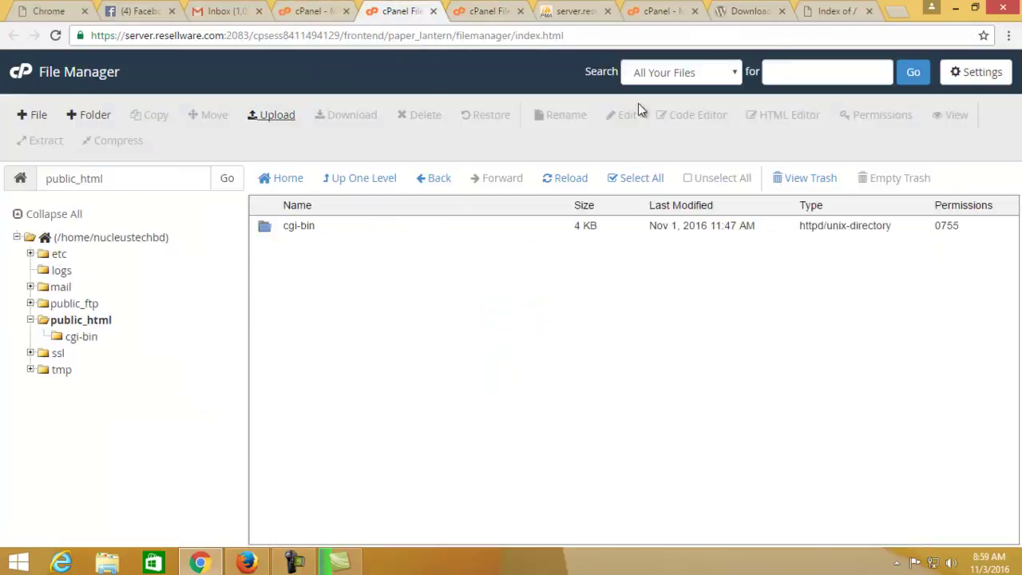
Step: Check the site listing, File Manager, cPanel home and phpMyAdmin while the upload reaches 41%
{"action": "left_click", "coordinate": [838, 11]}
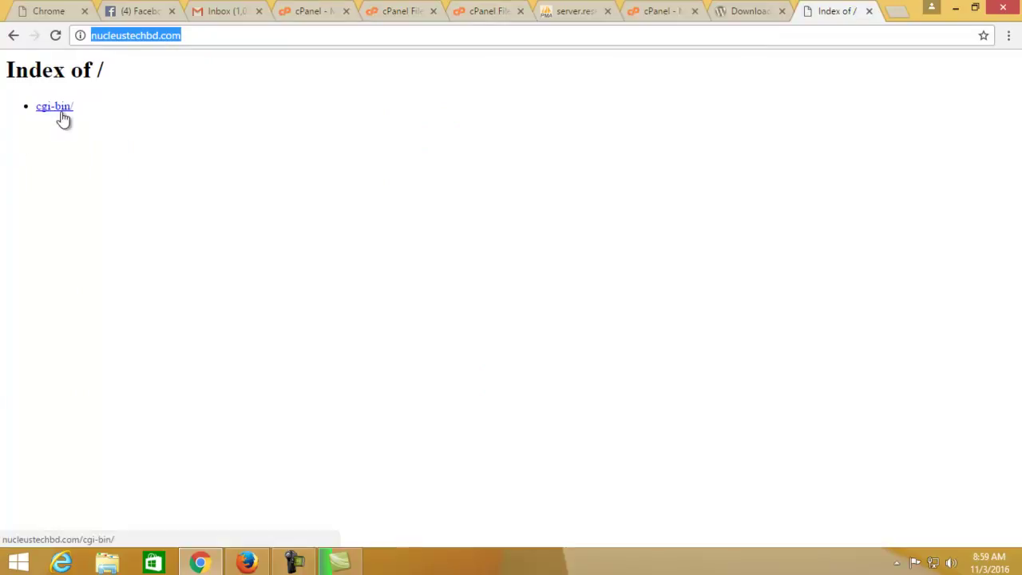
{"action": "left_click", "coordinate": [415, 10]}
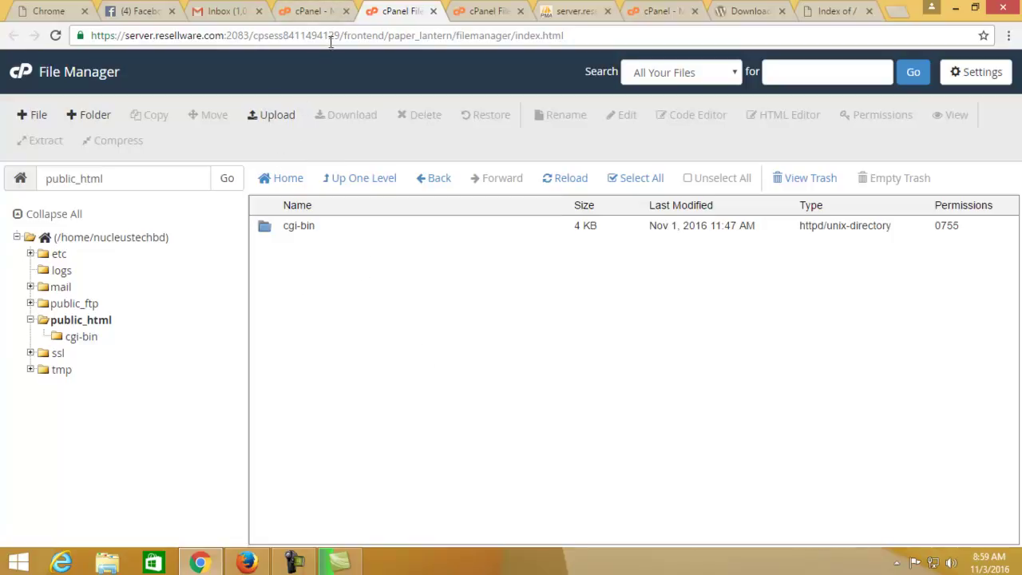
{"action": "left_click", "coordinate": [319, 13]}
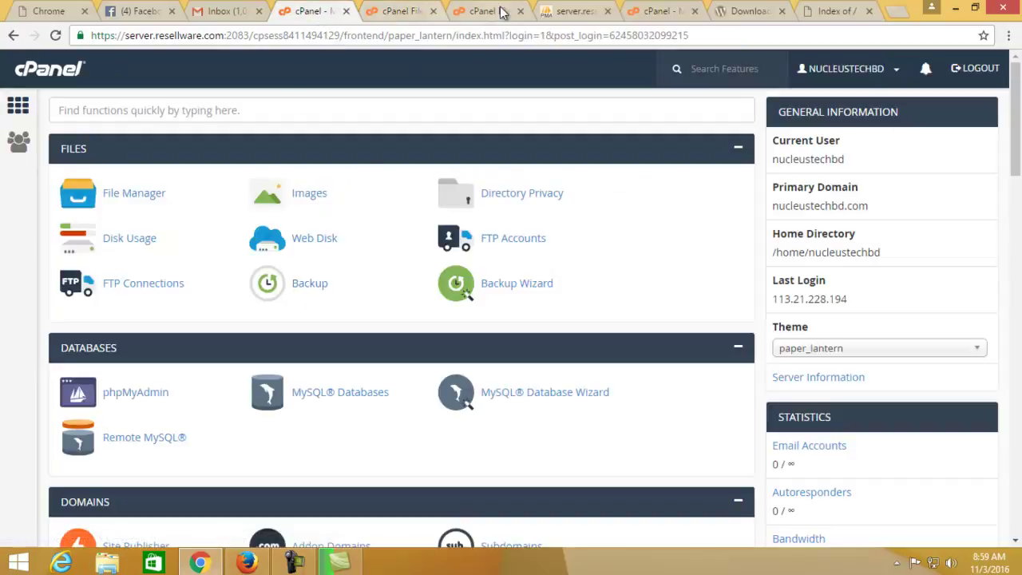
{"action": "left_click", "coordinate": [563, 11]}
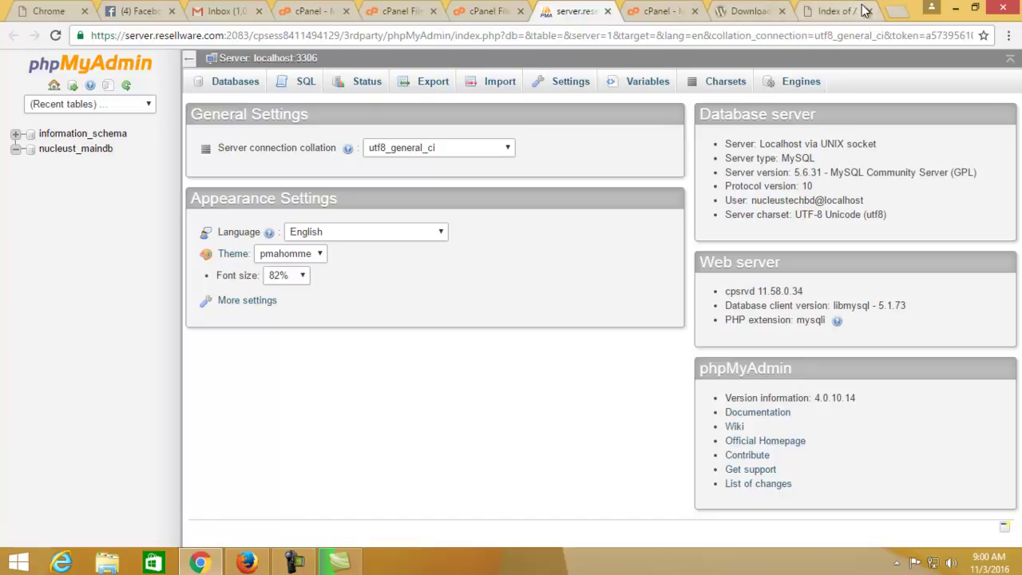
{"action": "left_click", "coordinate": [834, 10]}
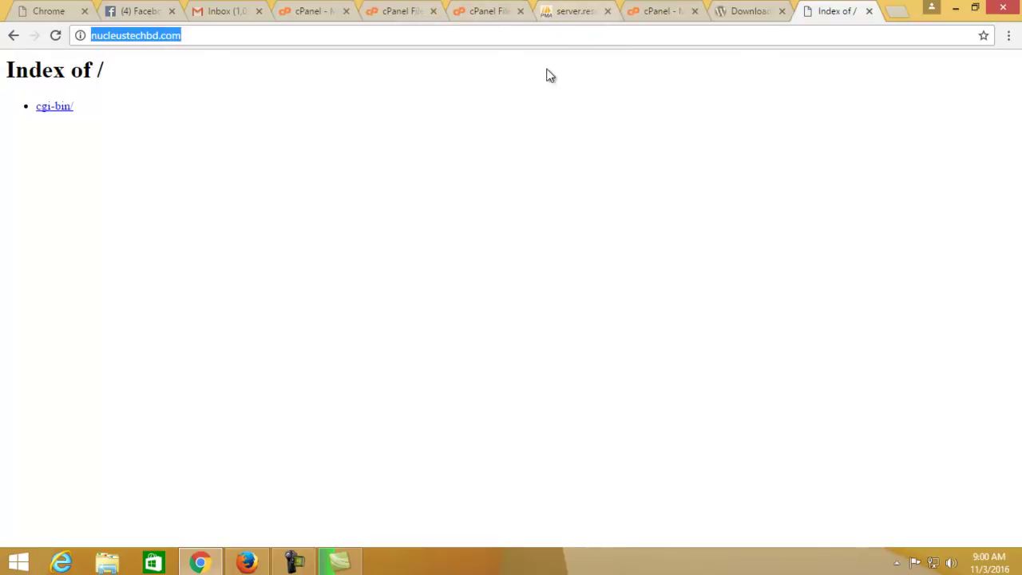
{"action": "left_click", "coordinate": [484, 11]}
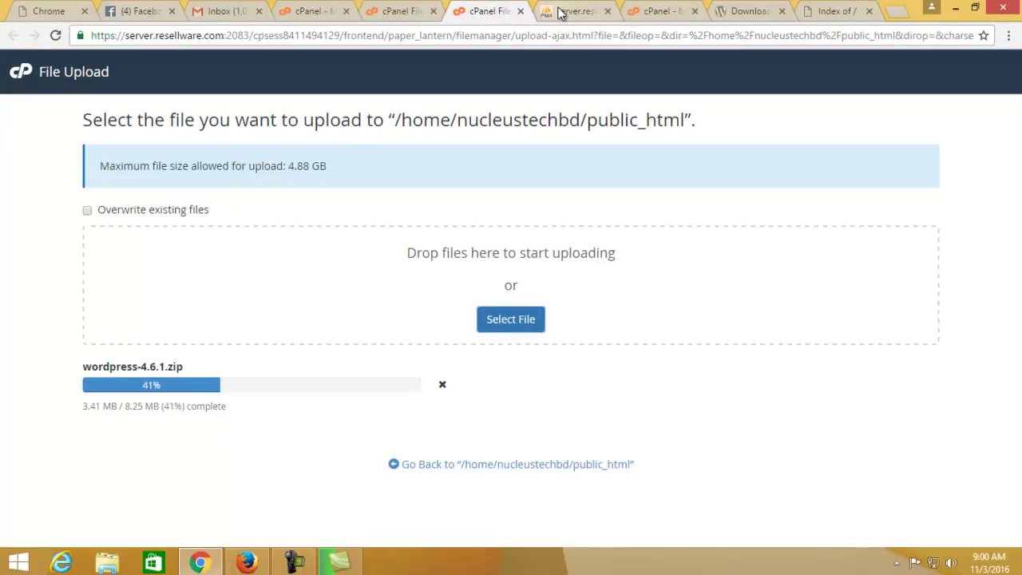
Step: Wait on the upload page until wordpress-4.6.1.zip reaches 100%, 8.25 MB complete
{"action": "left_click", "coordinate": [558, 14]}
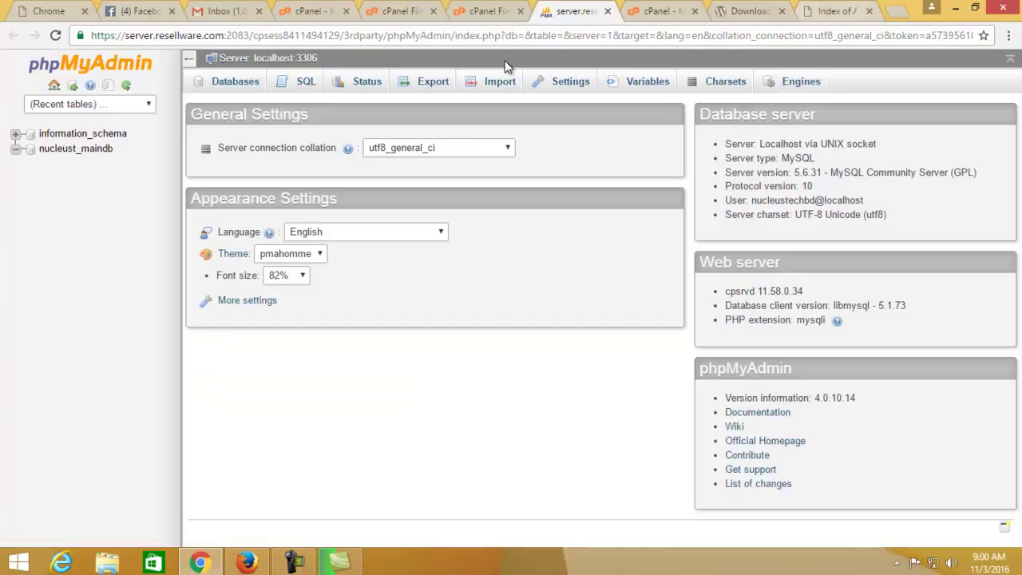
{"action": "left_click", "coordinate": [481, 13]}
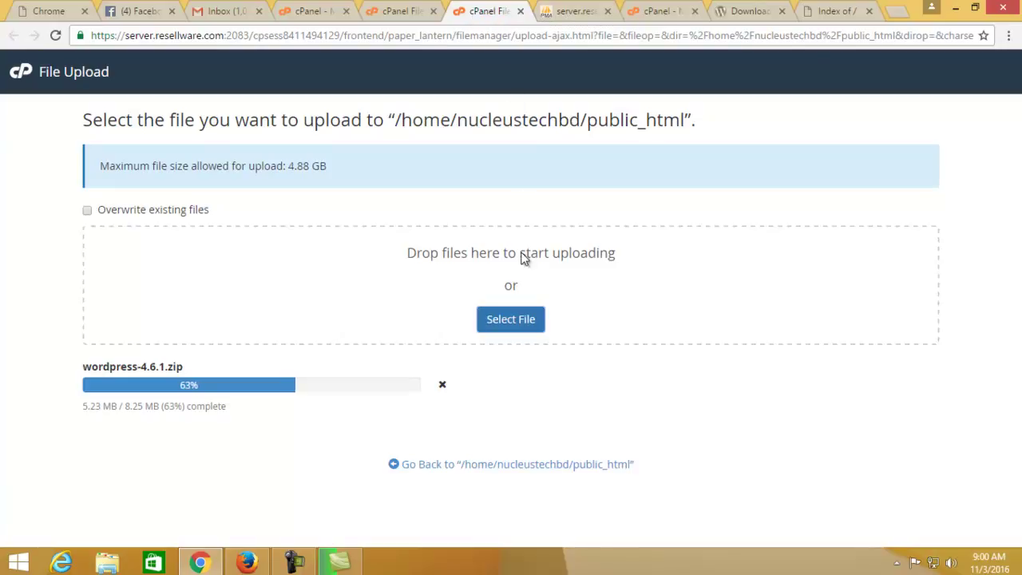
{"action": "left_click", "coordinate": [294, 562]}
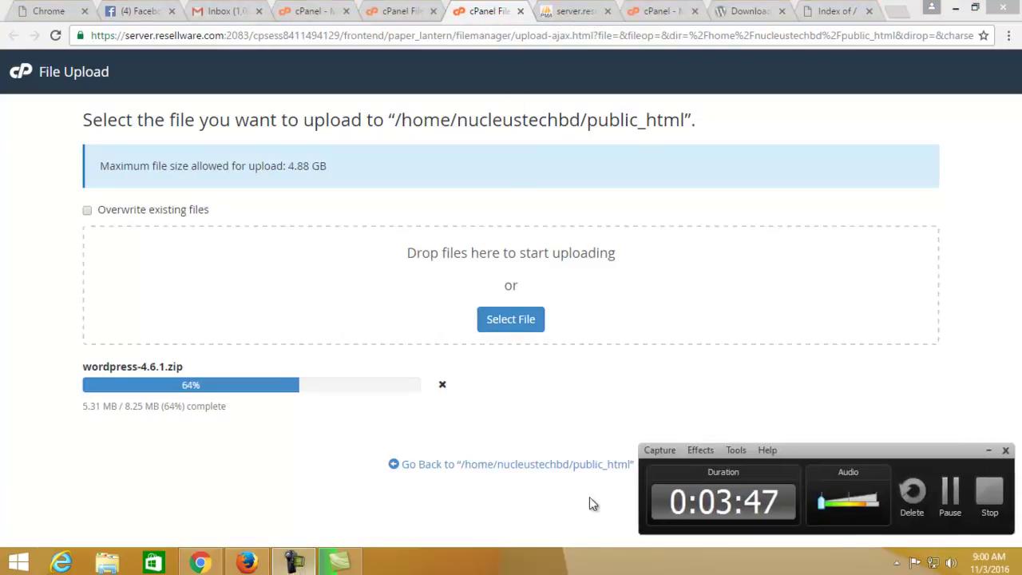
{"action": "left_click", "coordinate": [948, 499]}
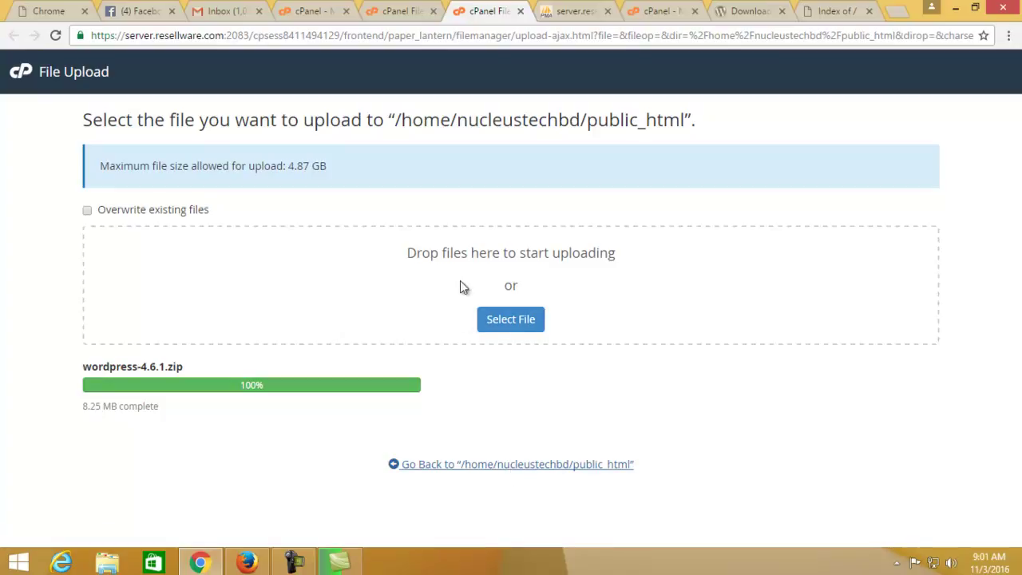
Step: Close the upload page and extract wordpress-4.6.1.zip into /public_html
{"action": "left_click", "coordinate": [433, 12]}
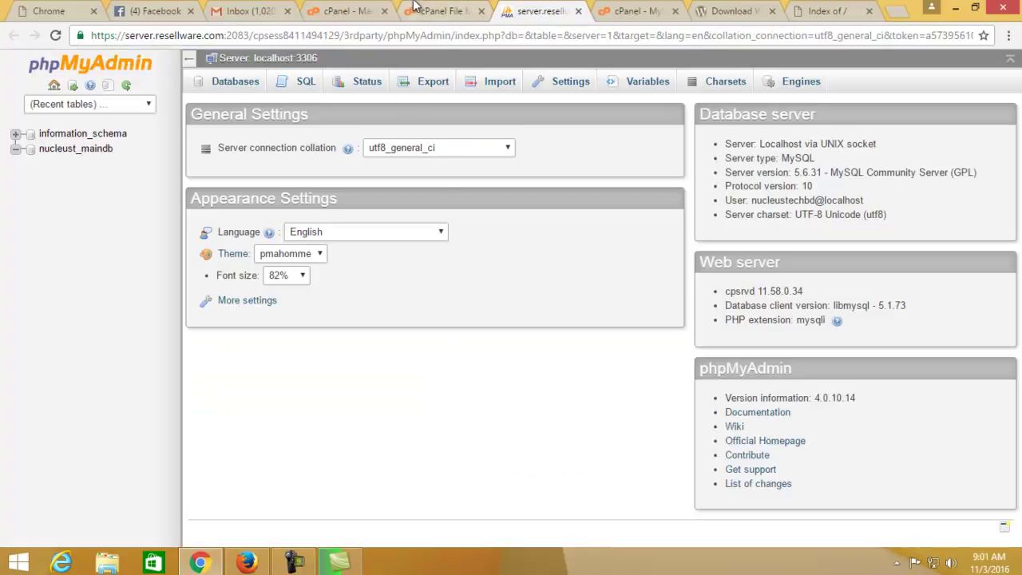
{"action": "left_click", "coordinate": [419, 11]}
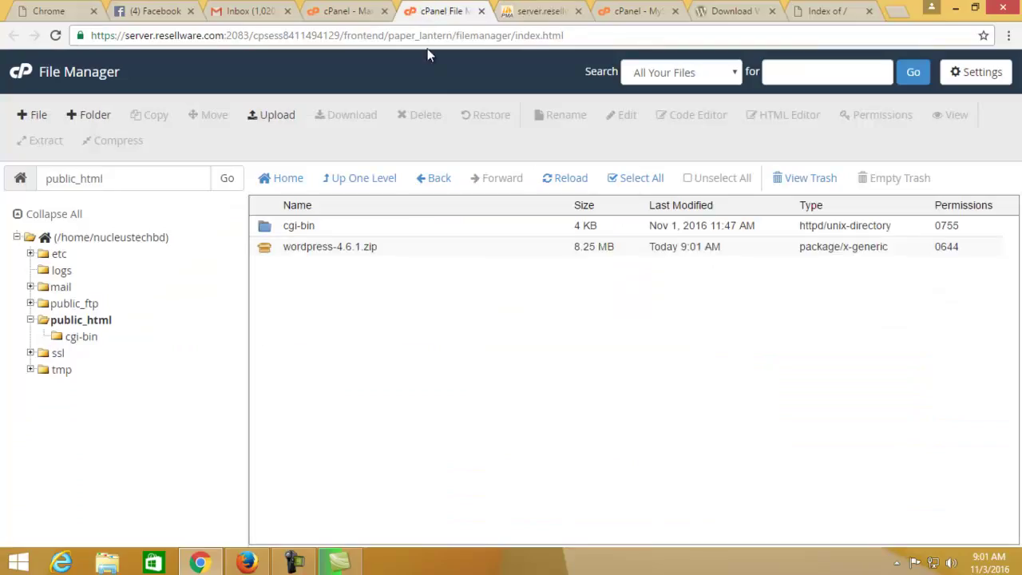
{"action": "left_click", "coordinate": [285, 249]}
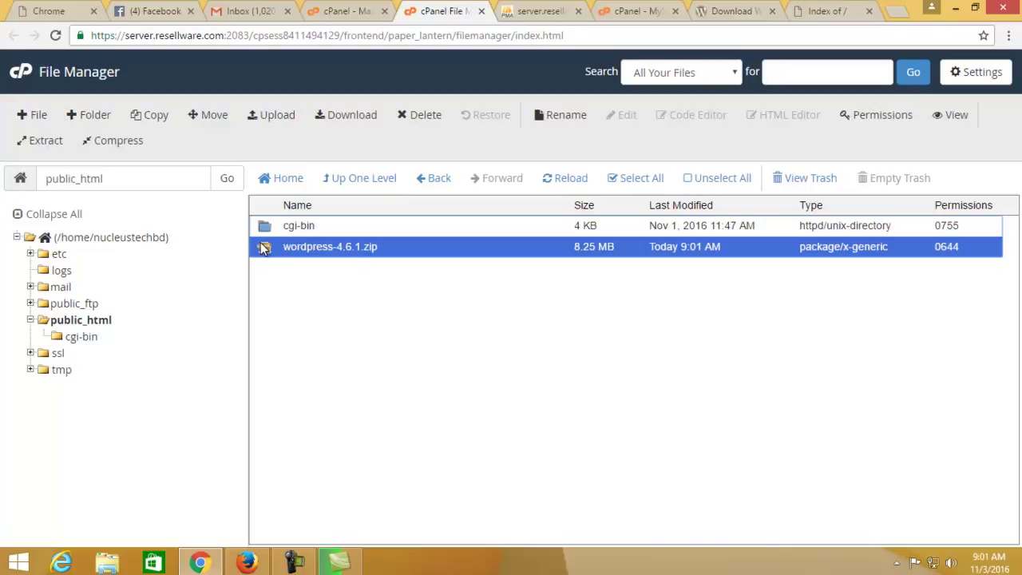
{"action": "right_click", "coordinate": [284, 248]}
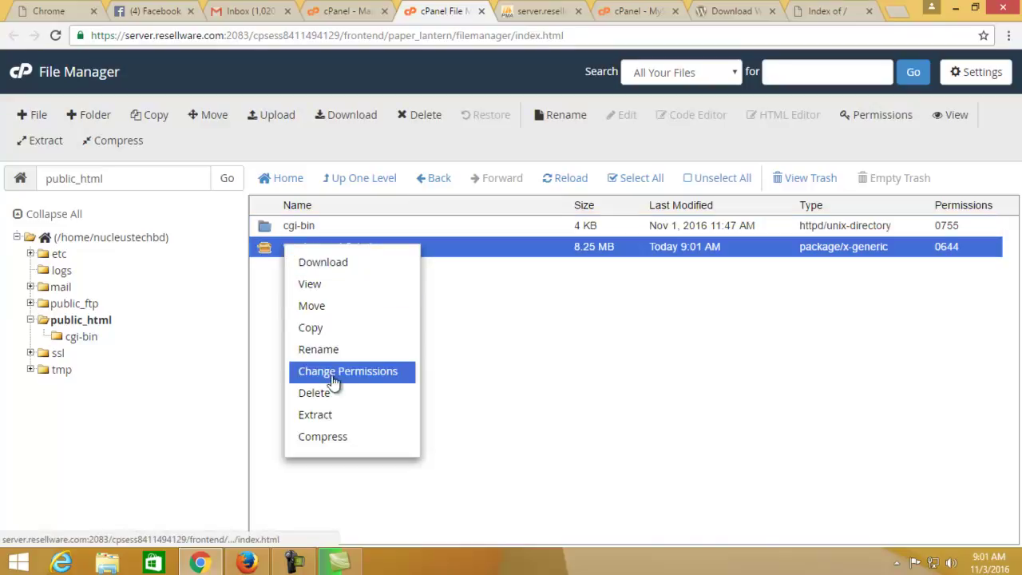
{"action": "left_click", "coordinate": [341, 414]}
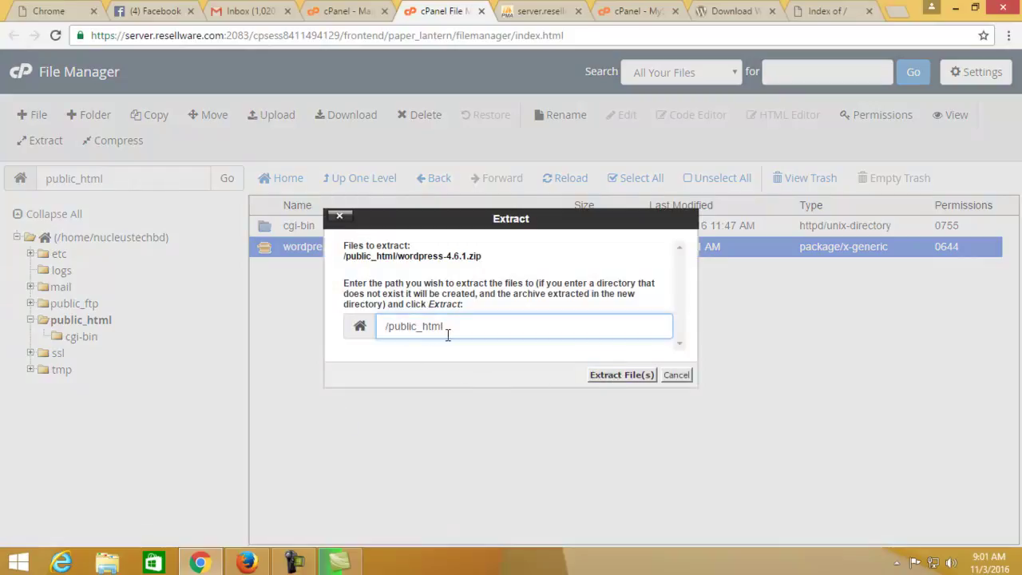
{"action": "left_click", "coordinate": [608, 376]}
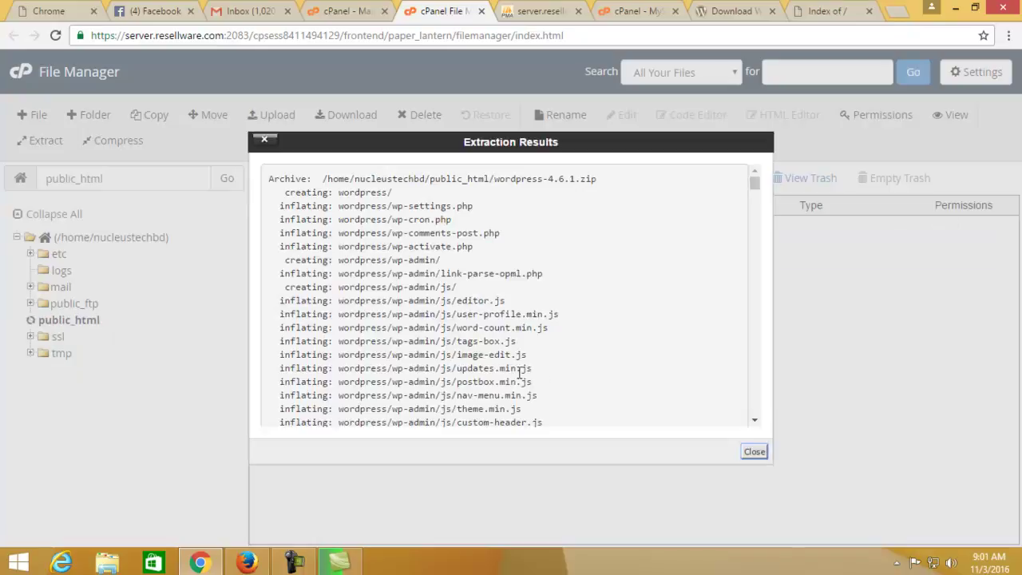
{"action": "left_click", "coordinate": [758, 451]}
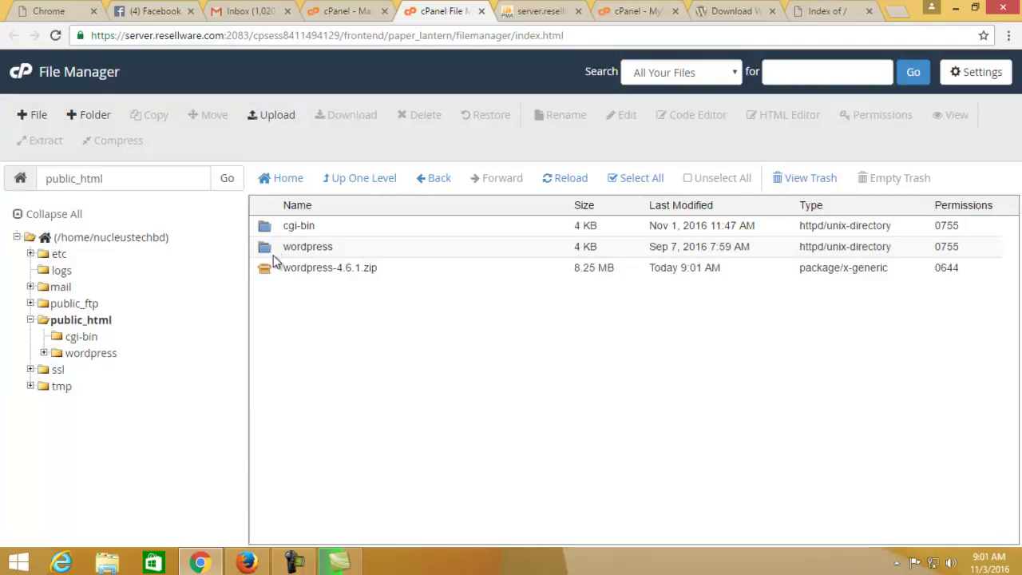
Step: Reload the nucleustechbd.com directory listing and browse its new wordpress/ folder
{"action": "left_click", "coordinate": [819, 11]}
{"action": "left_click", "coordinate": [792, 42]}
{"action": "key", "text": "Return"}
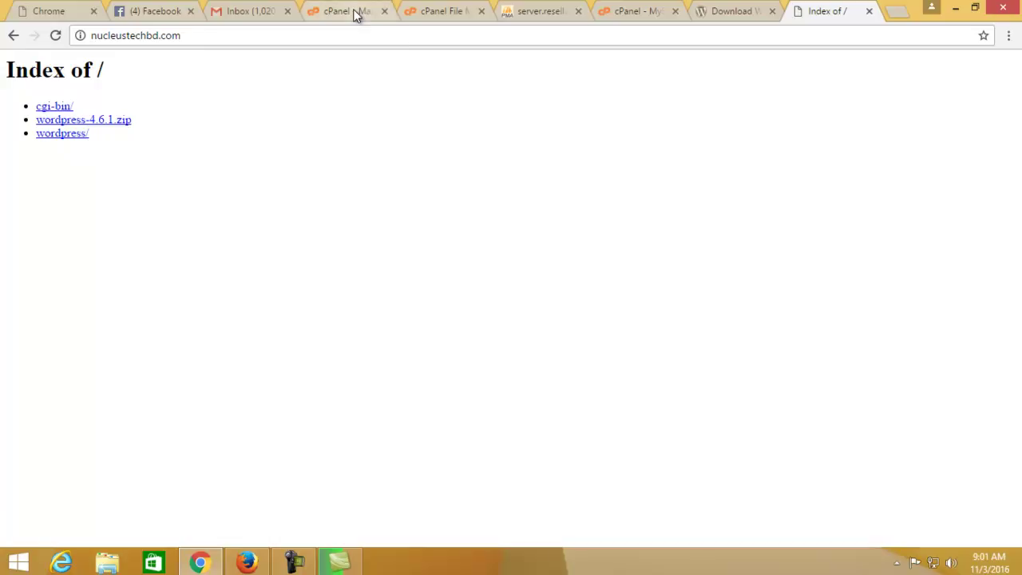
{"action": "left_click", "coordinate": [48, 135]}
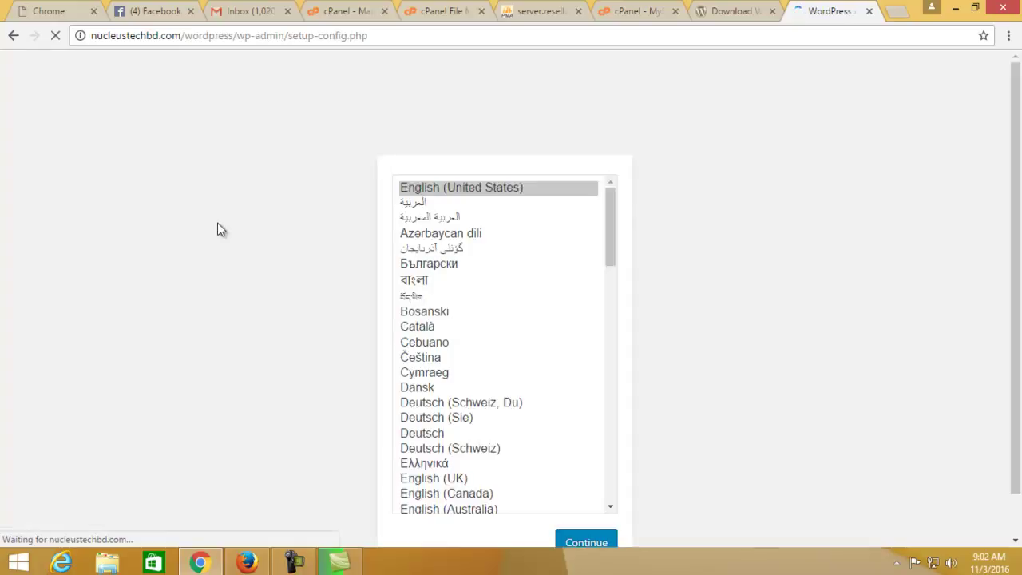
{"action": "scroll", "coordinate": [479, 315], "scroll_direction": "down", "scroll_amount": 1}
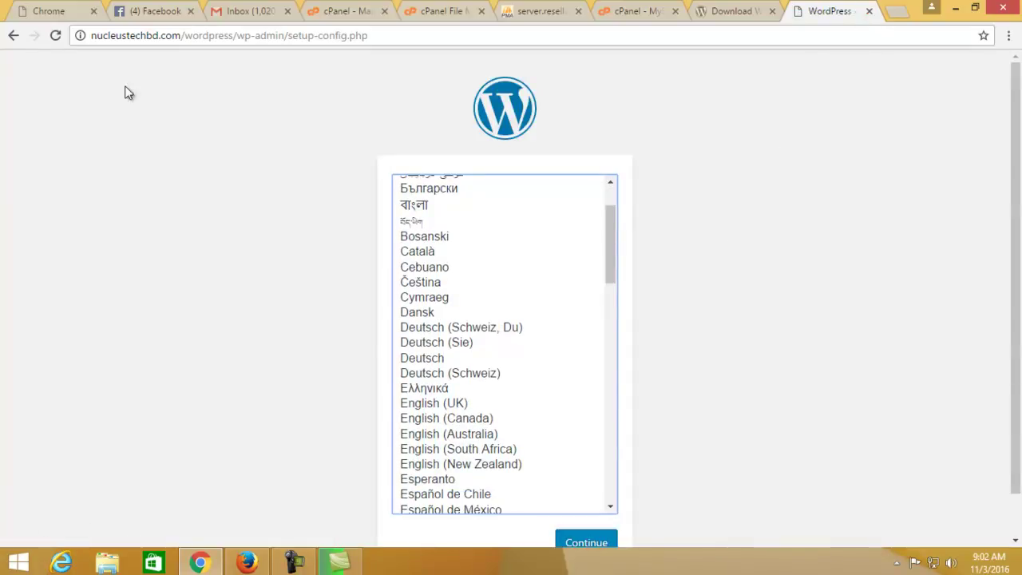
Step: Go back and open the wordpress folder in File Manager
{"action": "left_click", "coordinate": [13, 37]}
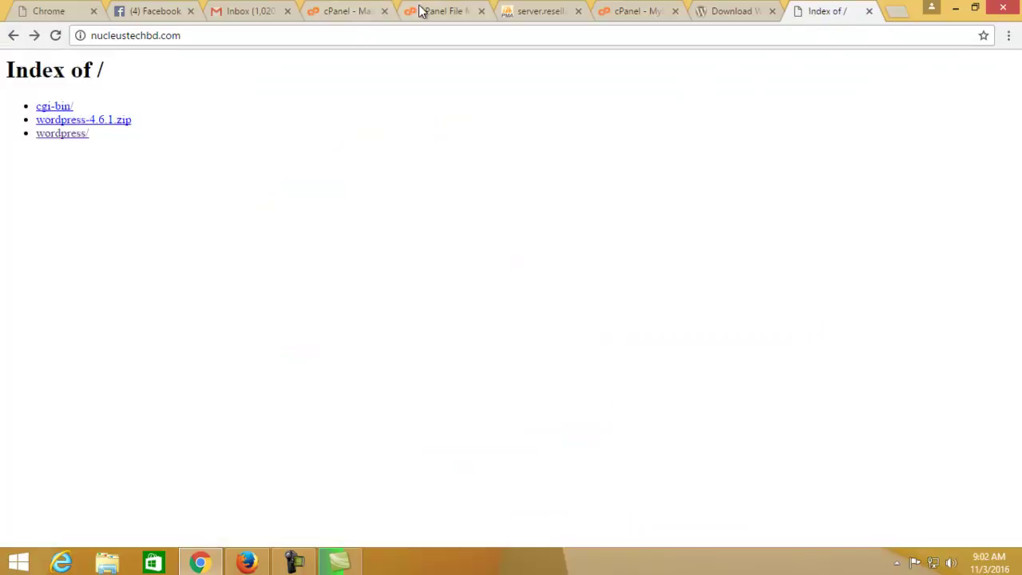
{"action": "left_click", "coordinate": [421, 9]}
{"action": "double_click", "coordinate": [279, 248]}
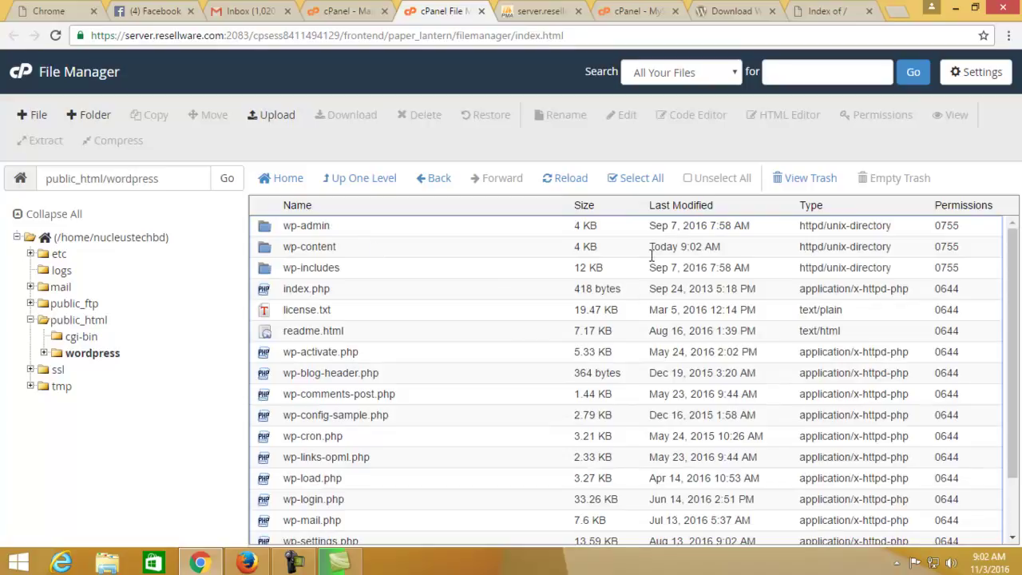
Step: Move all files from the wordpress folder up into /public_html by removing 'wordpress' from the path
{"action": "left_click", "coordinate": [645, 178]}
{"action": "right_click", "coordinate": [498, 225]}
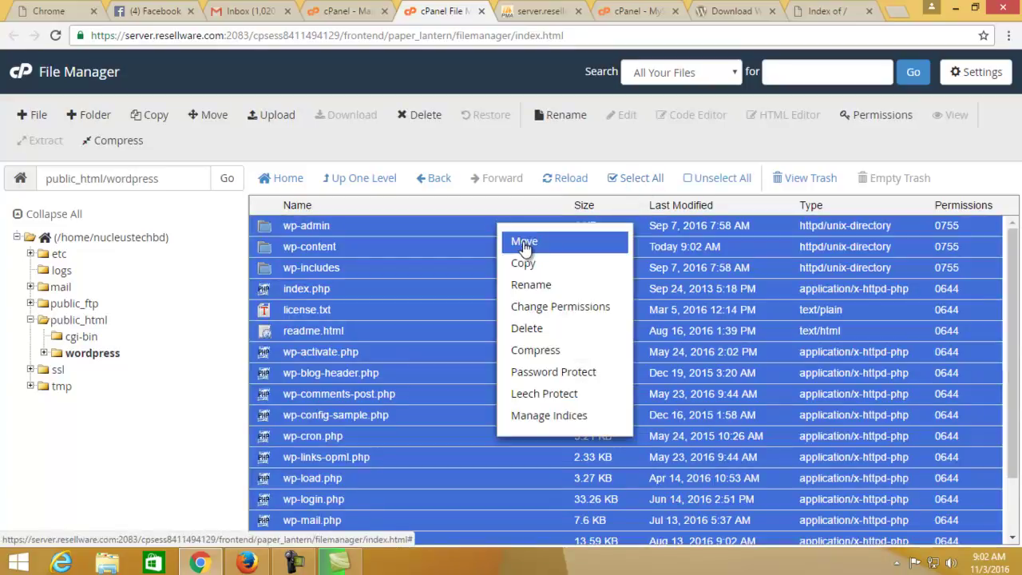
{"action": "left_click", "coordinate": [523, 243]}
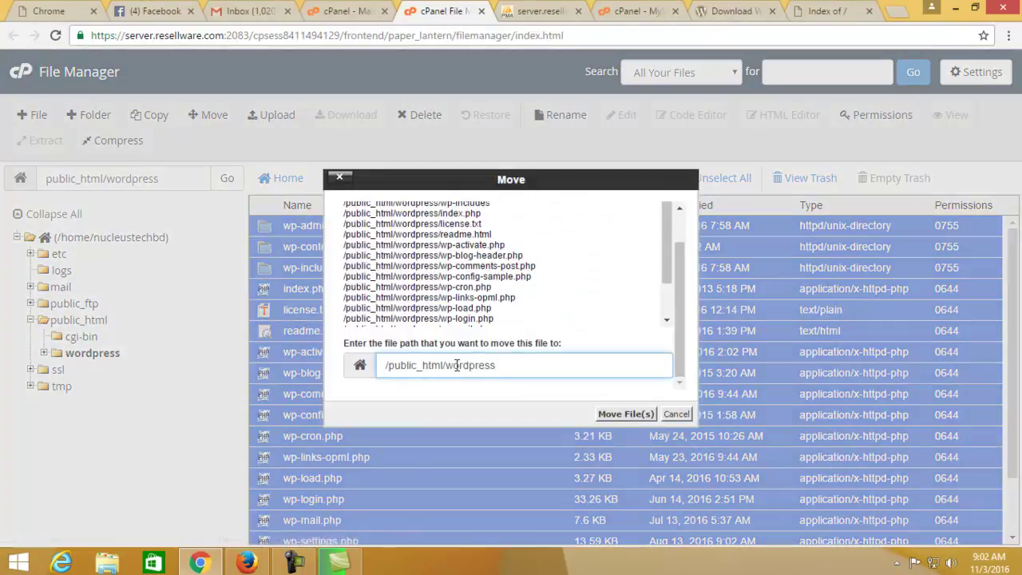
{"action": "left_click_drag", "start_coordinate": [511, 367], "coordinate": [443, 360]}
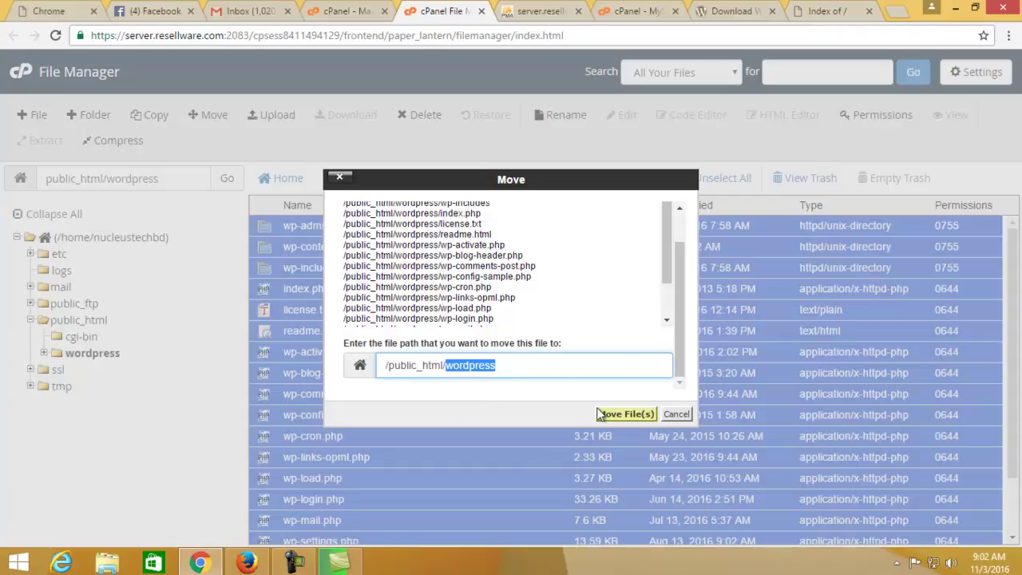
{"action": "key", "text": "BackSpace"}
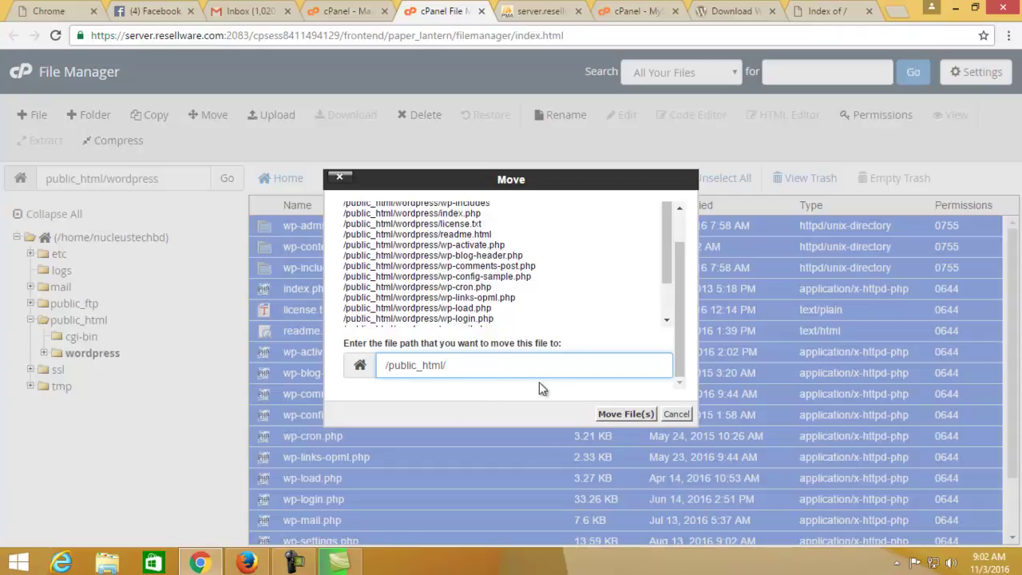
{"action": "left_click", "coordinate": [626, 415]}
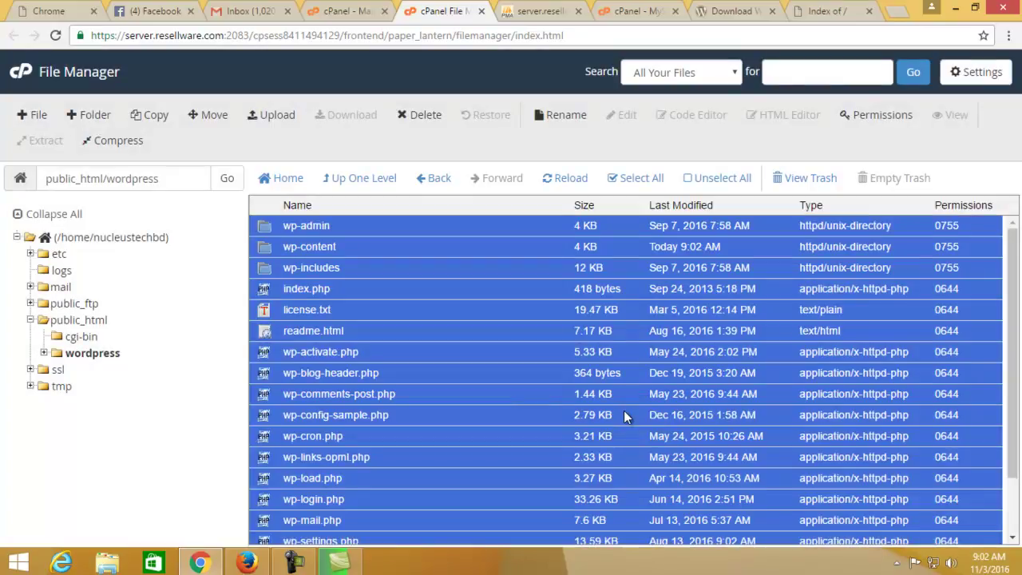
Step: Return to the public_html listing to review the moved WordPress files
{"action": "left_click", "coordinate": [439, 181]}
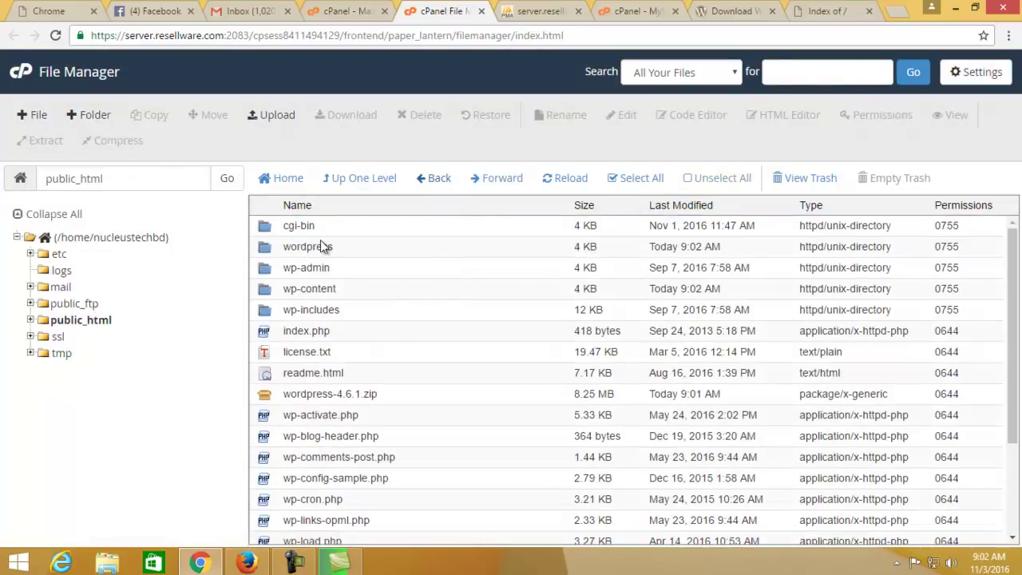
{"action": "left_click", "coordinate": [265, 230]}
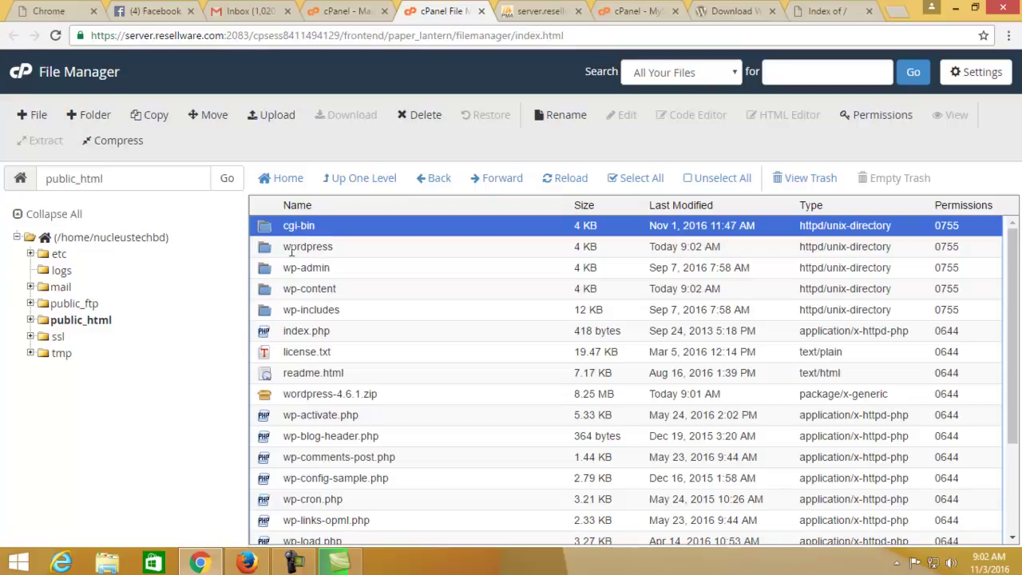
{"action": "scroll", "coordinate": [331, 435], "scroll_direction": "down", "scroll_amount": 3}
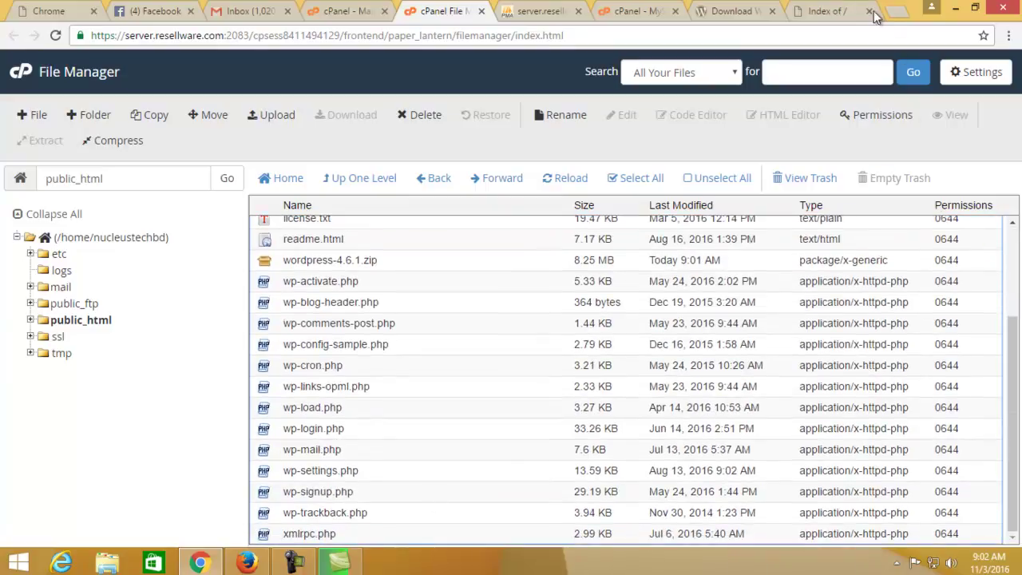
Step: Reload nucleustechbd.com in the site's tab to launch the WordPress installer
{"action": "left_click", "coordinate": [848, 12]}
{"action": "left_click", "coordinate": [821, 37]}
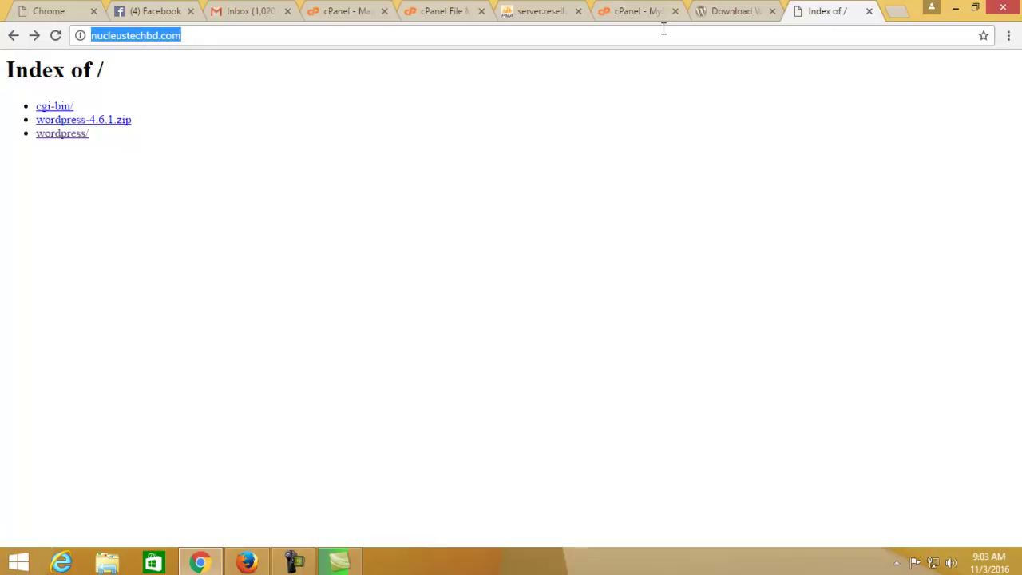
{"action": "key", "text": "Return"}
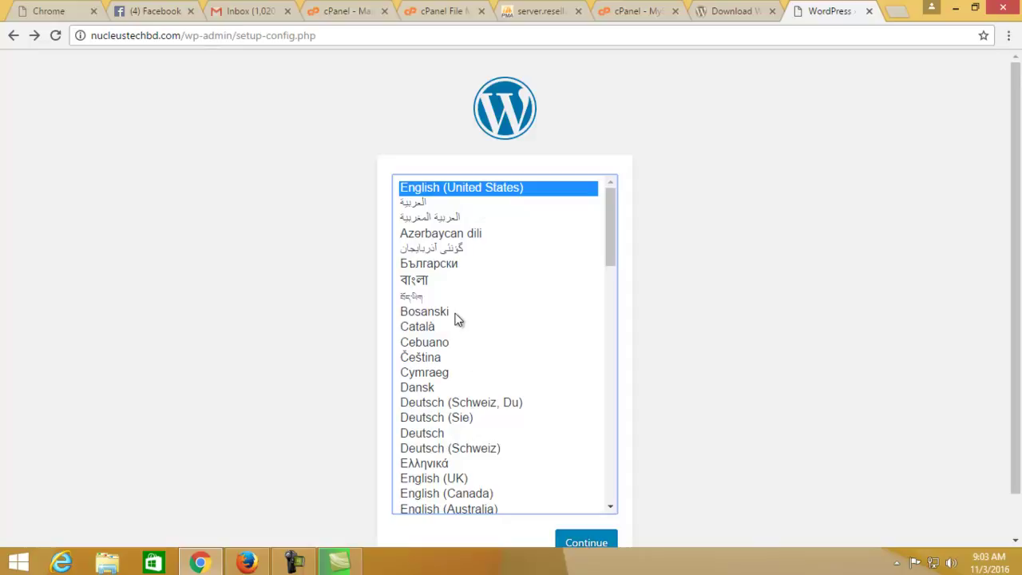
Step: Keep English (United States) as the setup language and continue
{"action": "left_click", "coordinate": [423, 280]}
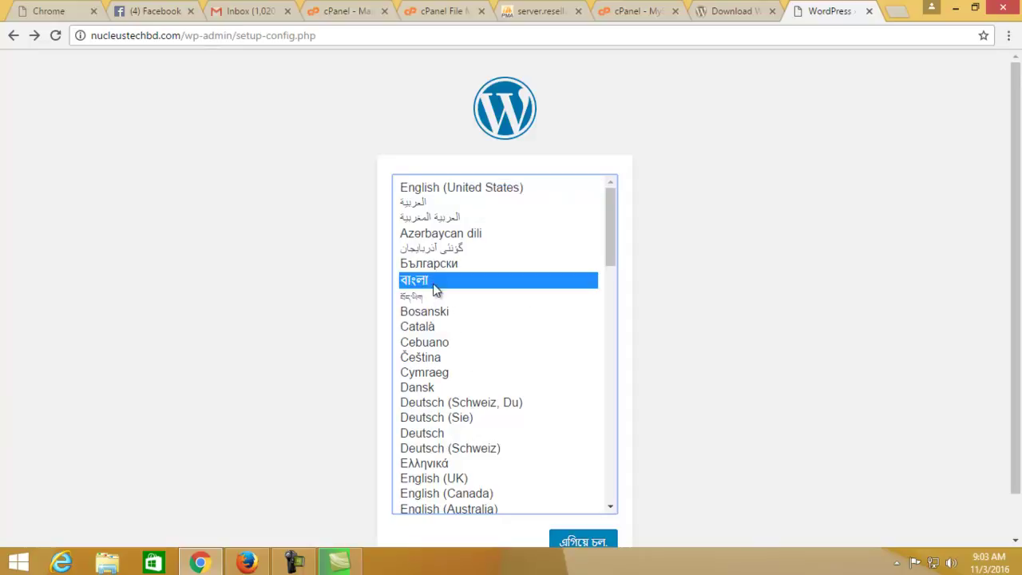
{"action": "scroll", "coordinate": [827, 305], "scroll_direction": "down", "scroll_amount": 1}
{"action": "scroll", "coordinate": [819, 308], "scroll_direction": "up", "scroll_amount": 1}
{"action": "left_click", "coordinate": [493, 190]}
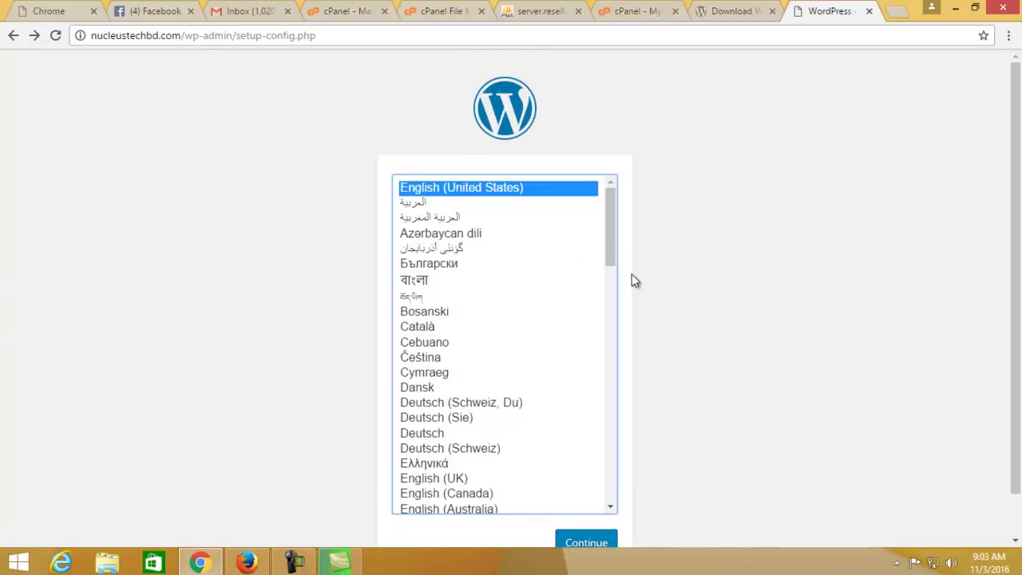
{"action": "scroll", "coordinate": [641, 318], "scroll_direction": "down", "scroll_amount": 1}
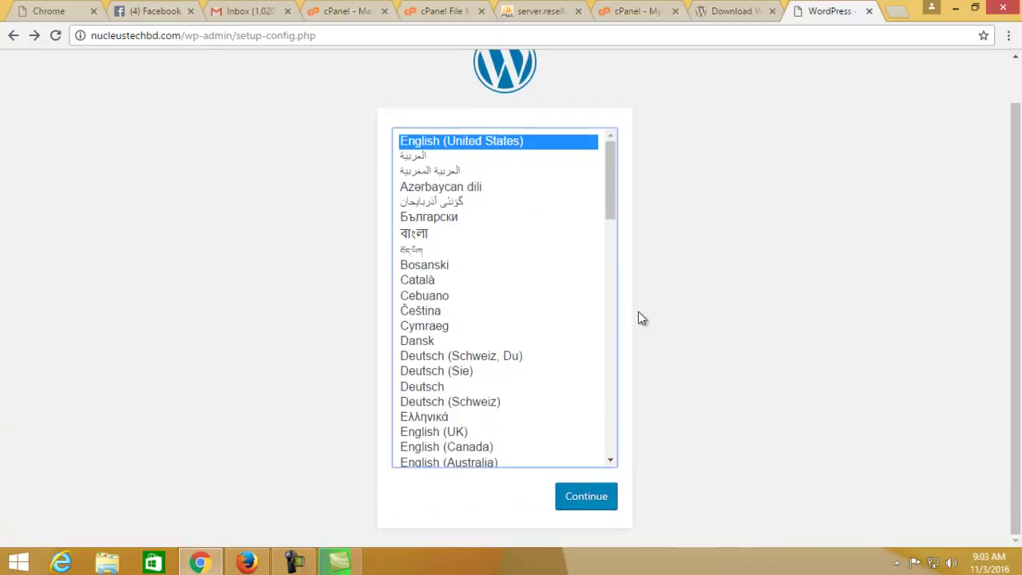
{"action": "left_click", "coordinate": [589, 496]}
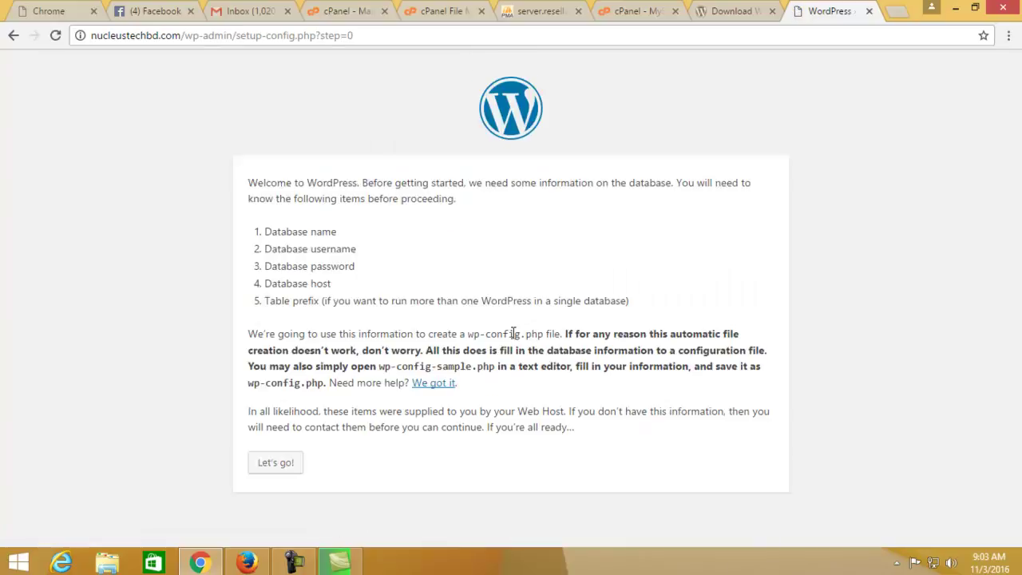
Step: On the database form, replace 'wordpress' with nucleust_maindb copied from phpMyAdmin's sidebar
{"action": "left_click", "coordinate": [275, 471]}
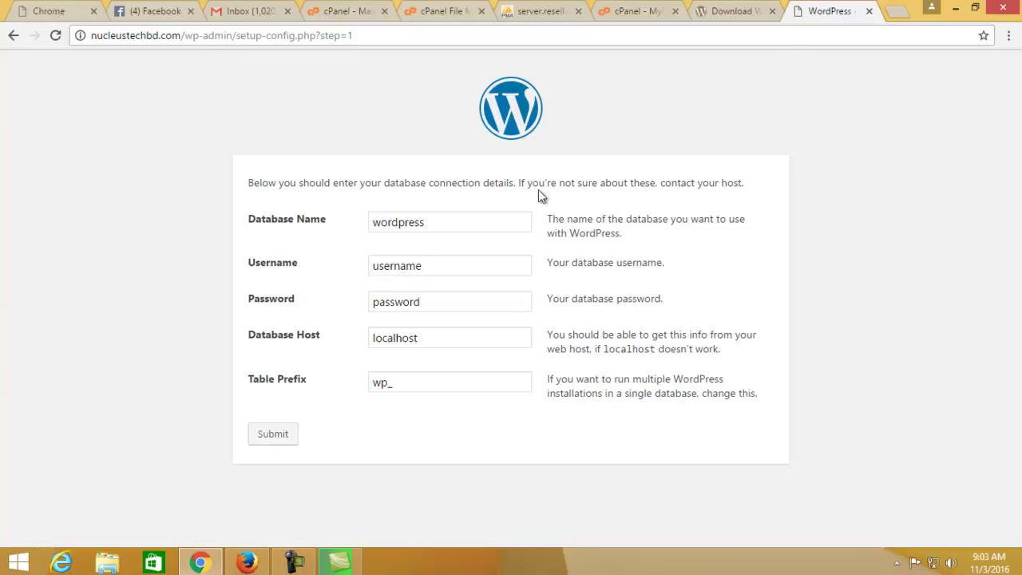
{"action": "left_click", "coordinate": [404, 224]}
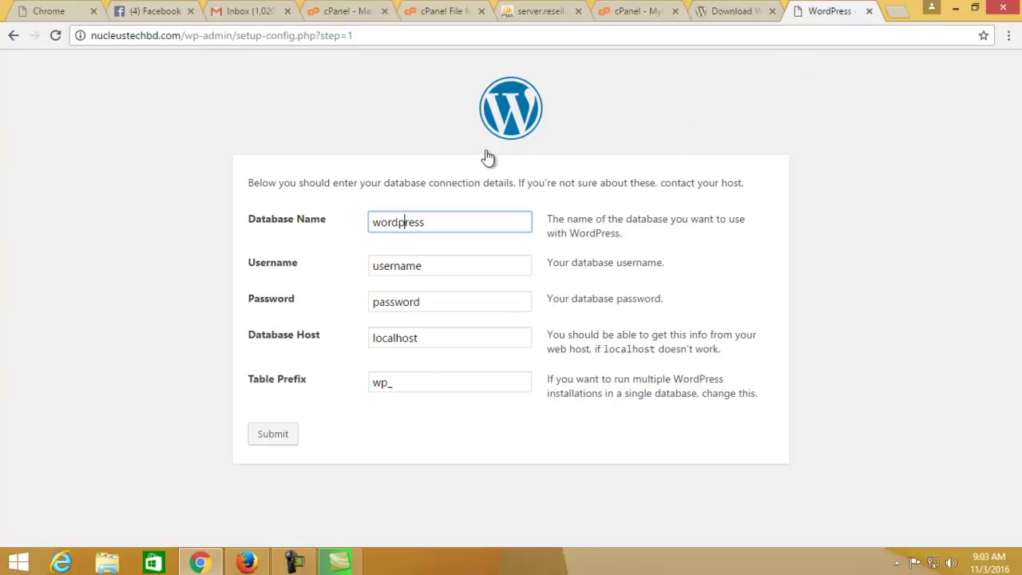
{"action": "left_click", "coordinate": [432, 10]}
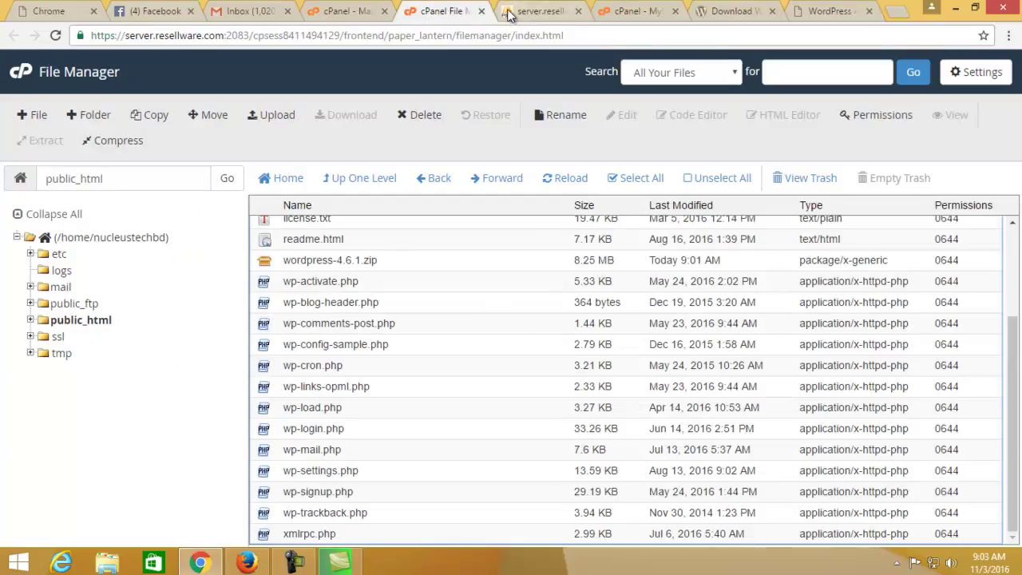
{"action": "left_click", "coordinate": [519, 11]}
{"action": "left_click_drag", "start_coordinate": [115, 152], "coordinate": [43, 159]}
{"action": "key", "text": "ctrl+c"}
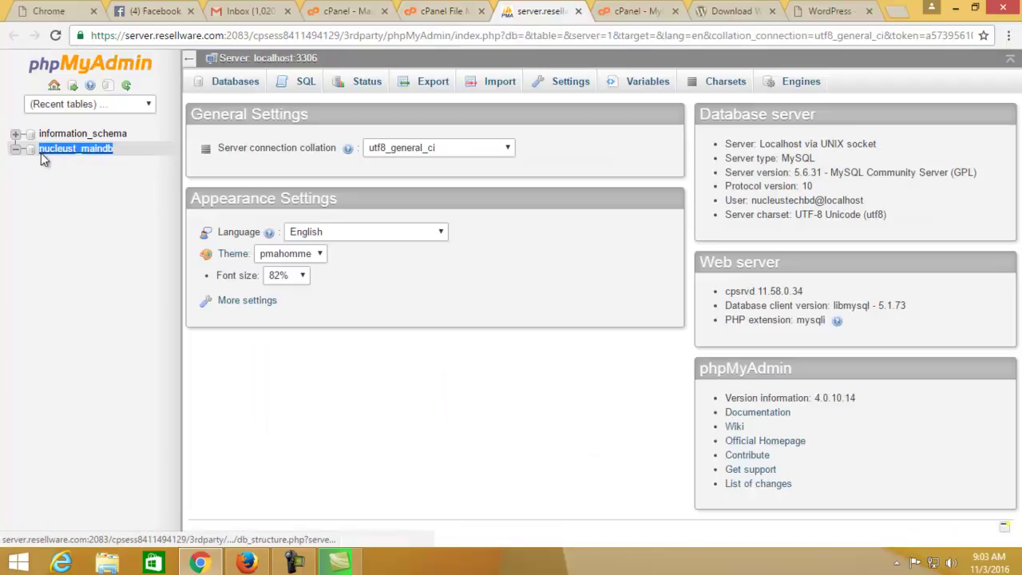
{"action": "left_click", "coordinate": [855, 11]}
{"action": "double_click", "coordinate": [401, 221]}
{"action": "key", "text": "ctrl+v"}
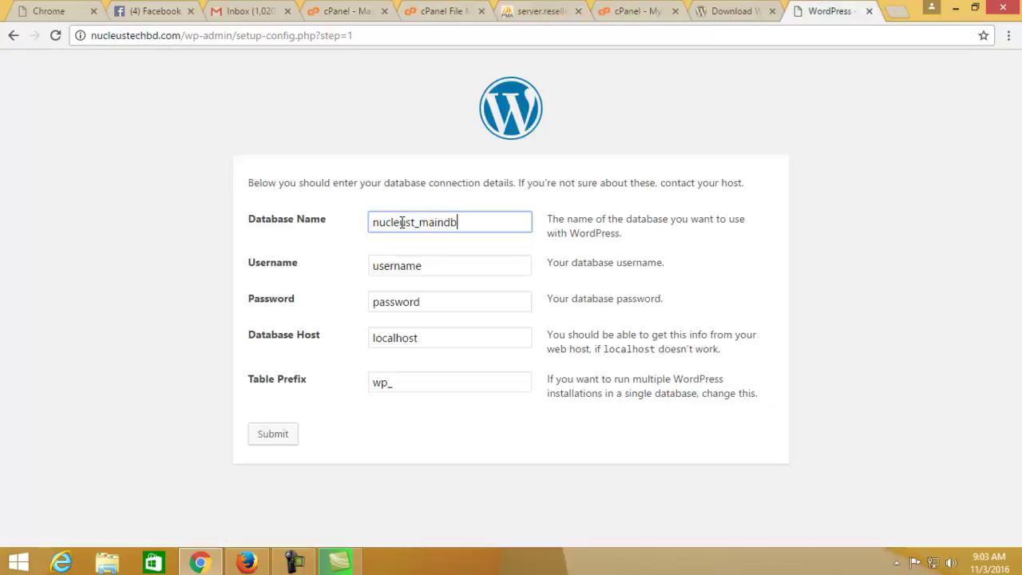
{"action": "left_click", "coordinate": [417, 270]}
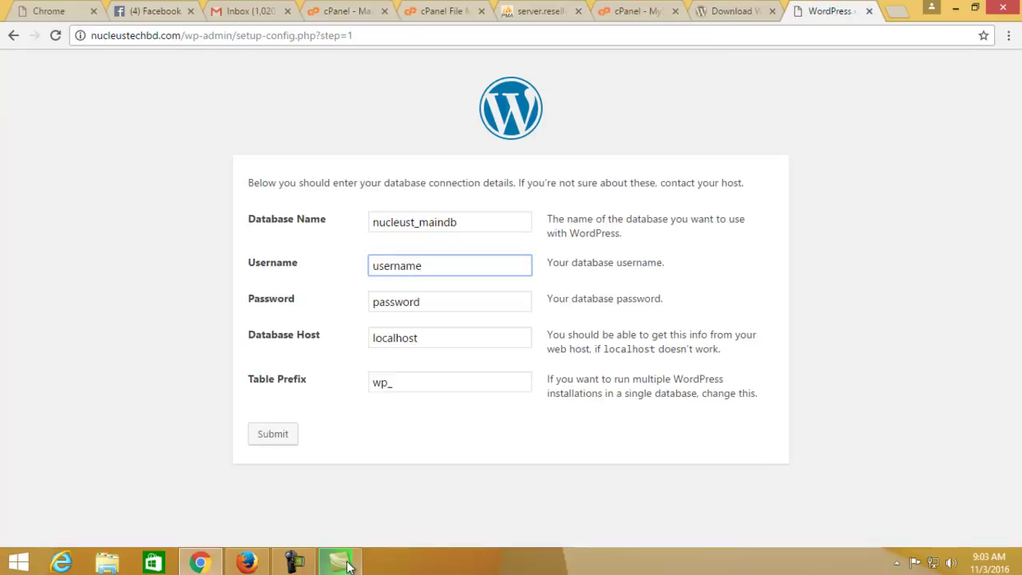
Step: Copy nucleust_mainus from the Notepad database notes into the WordPress Username field
{"action": "left_click", "coordinate": [956, 10]}
{"action": "left_click", "coordinate": [956, 11]}
{"action": "double_click", "coordinate": [95, 66]}
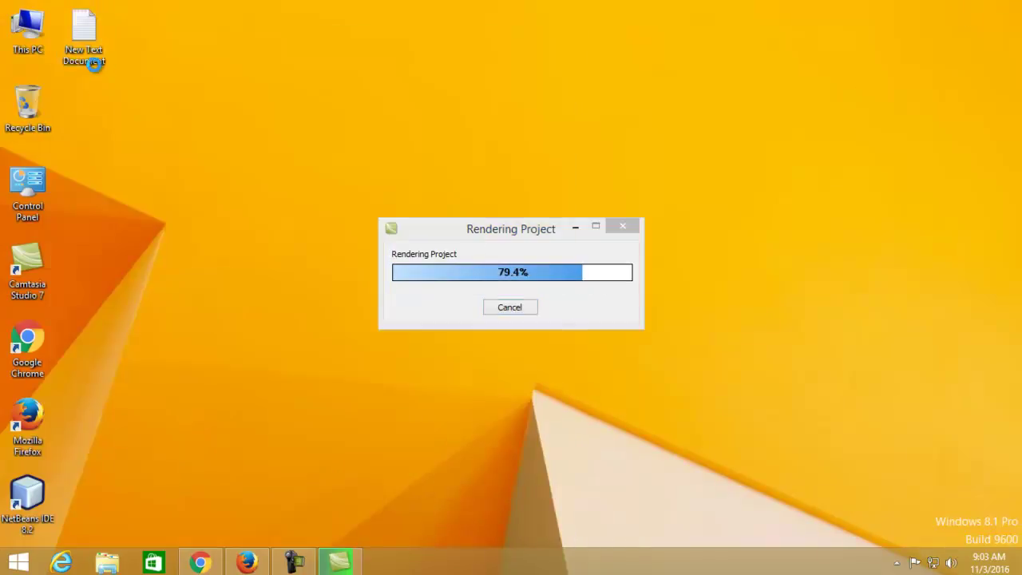
{"action": "double_click", "coordinate": [128, 80]}
{"action": "key", "text": "ctrl+c"}
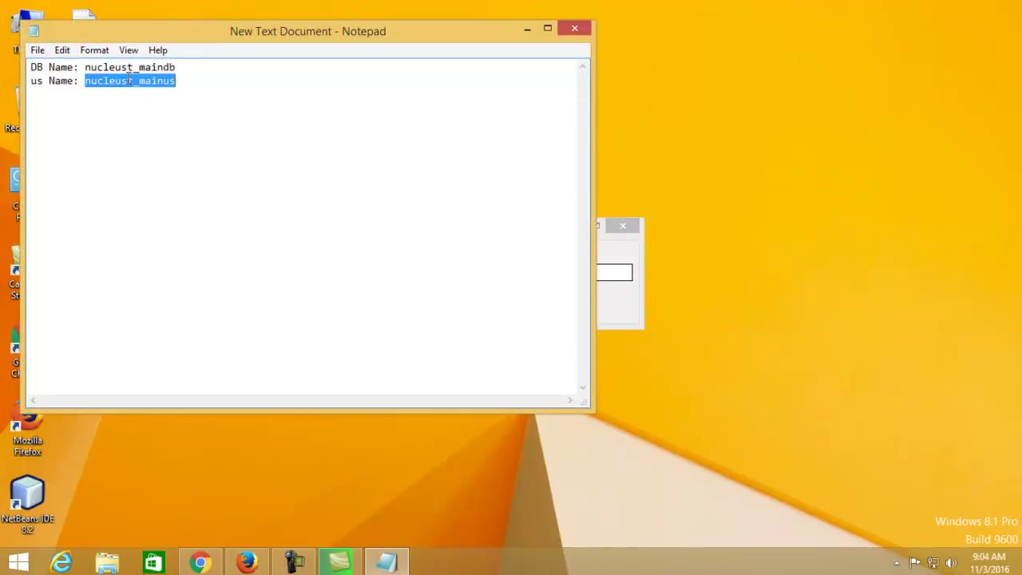
{"action": "left_click", "coordinate": [339, 561]}
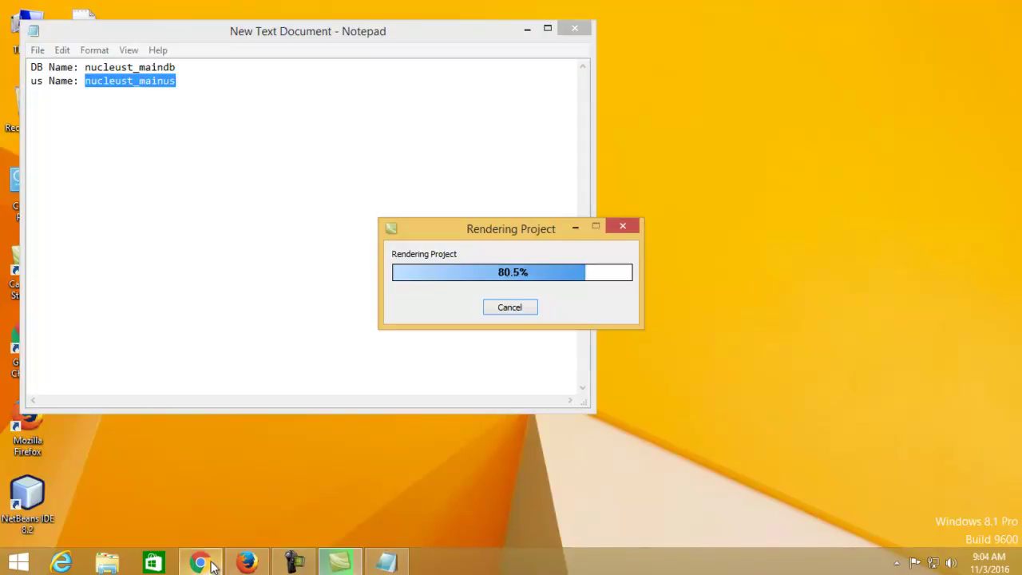
{"action": "left_click", "coordinate": [199, 562]}
{"action": "double_click", "coordinate": [435, 268]}
{"action": "key", "text": "ctrl+v"}
{"action": "double_click", "coordinate": [413, 305]}
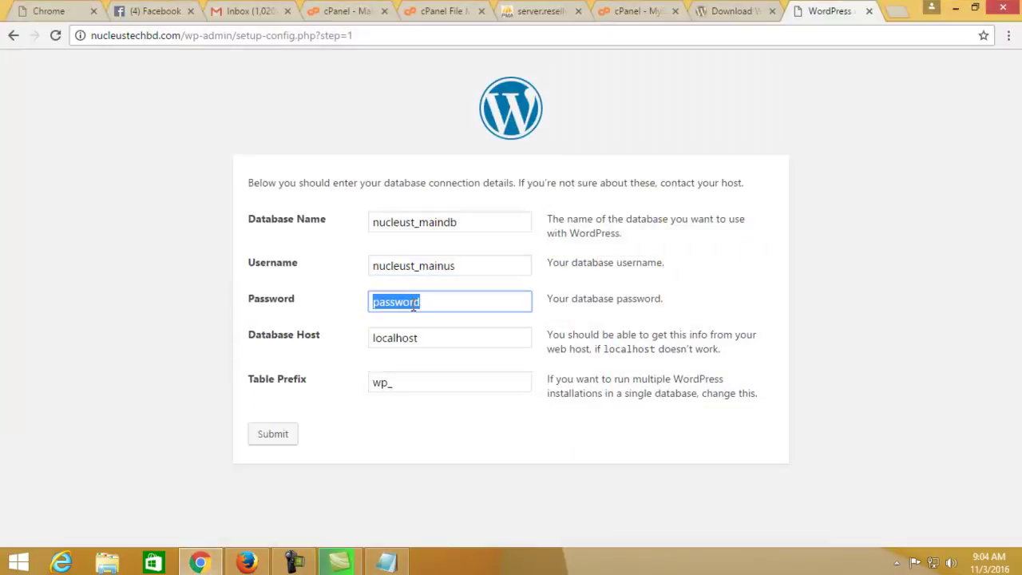
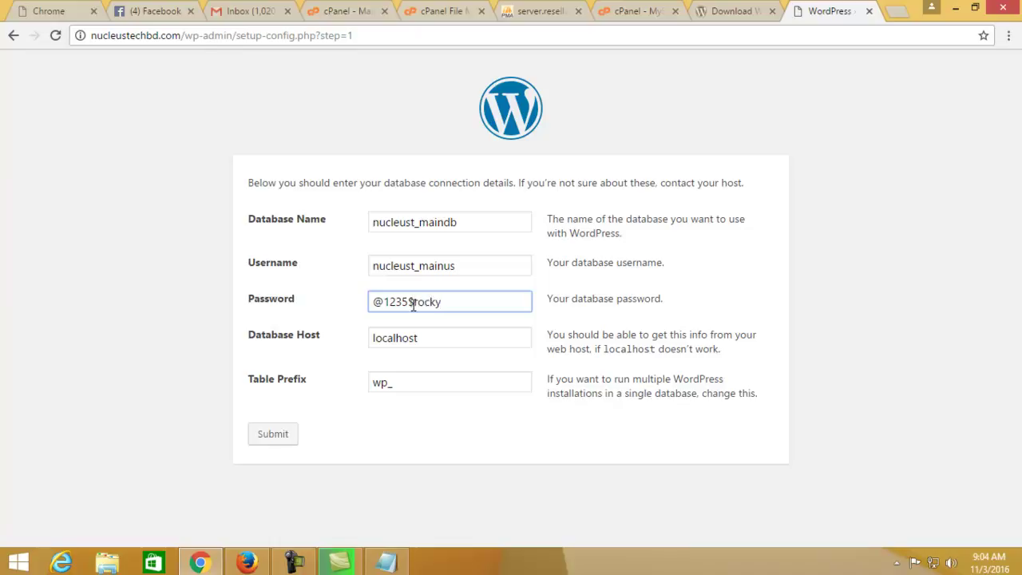
Step: Enter the database password, change the table prefix to nucle_, and submit
{"action": "left_click", "coordinate": [417, 337]}
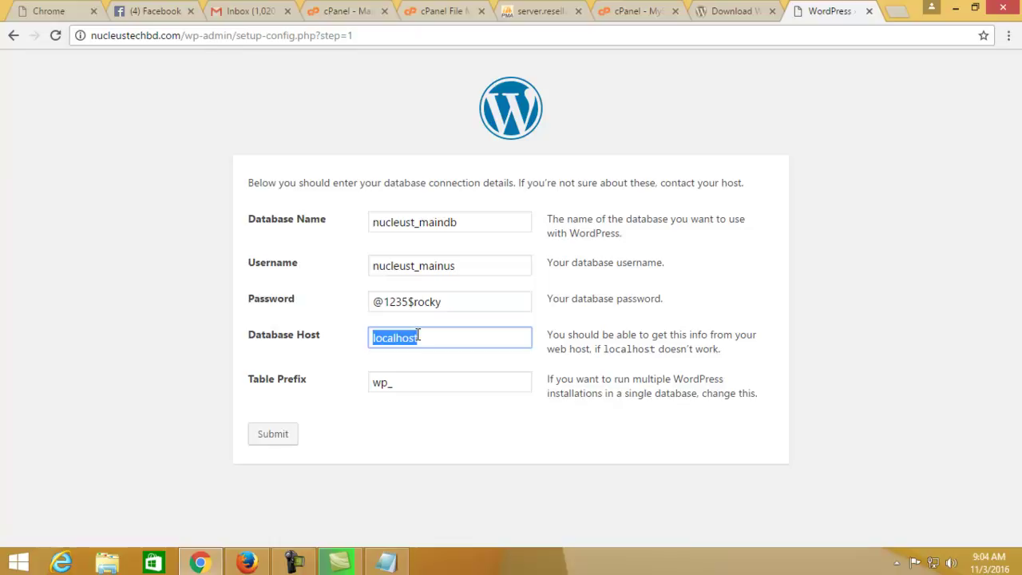
{"action": "double_click", "coordinate": [394, 385]}
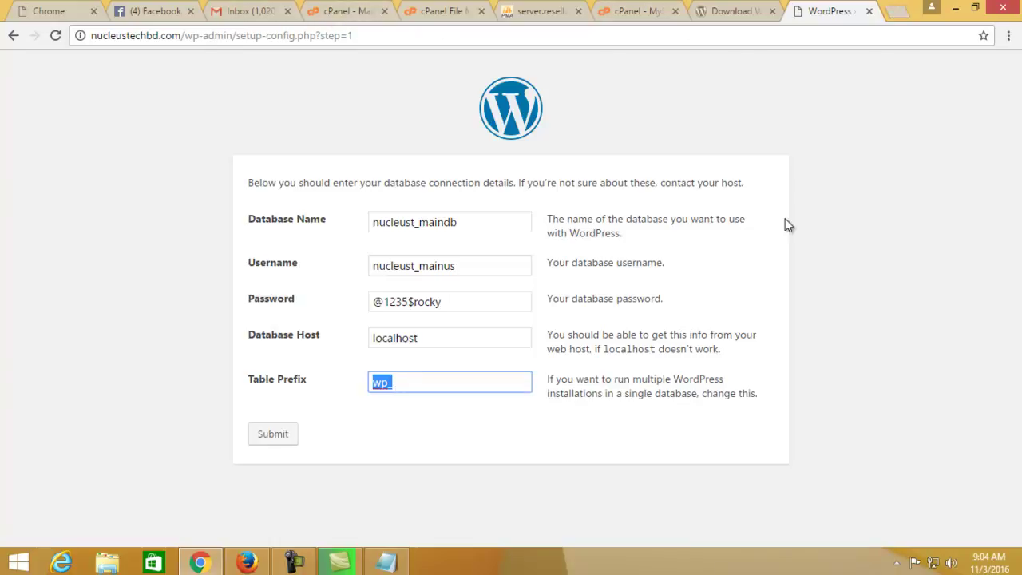
{"action": "type", "text": "nucle_"}
{"action": "left_click", "coordinate": [274, 438]}
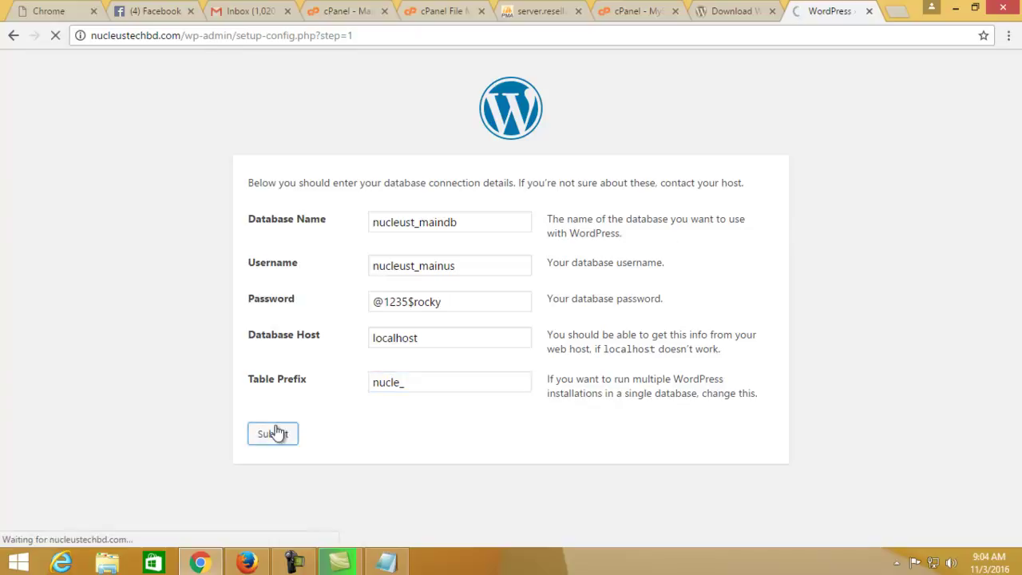